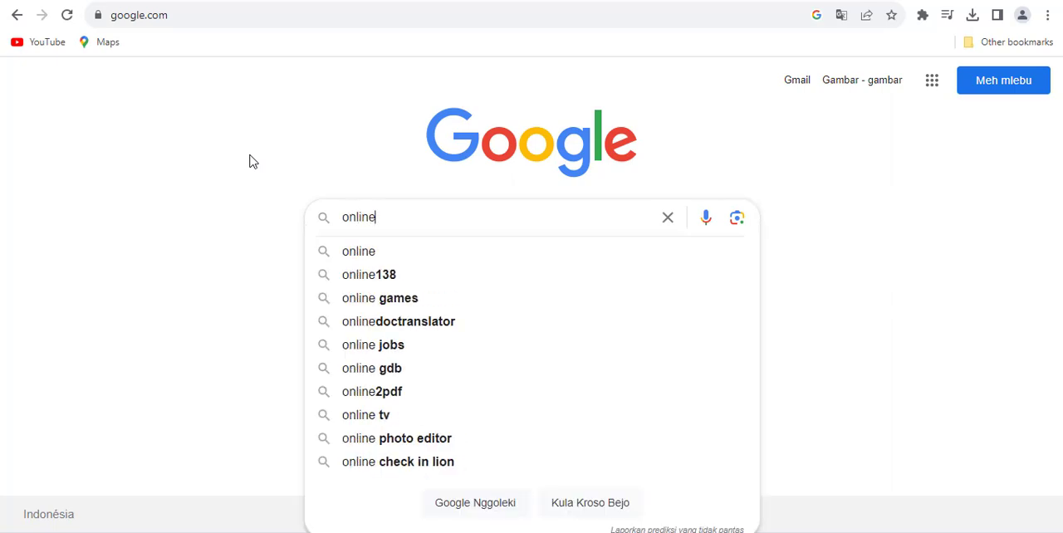
Step: Search Google for onlinephotosoft and open the onlinephotosoft.com home page from the results
text(phos)
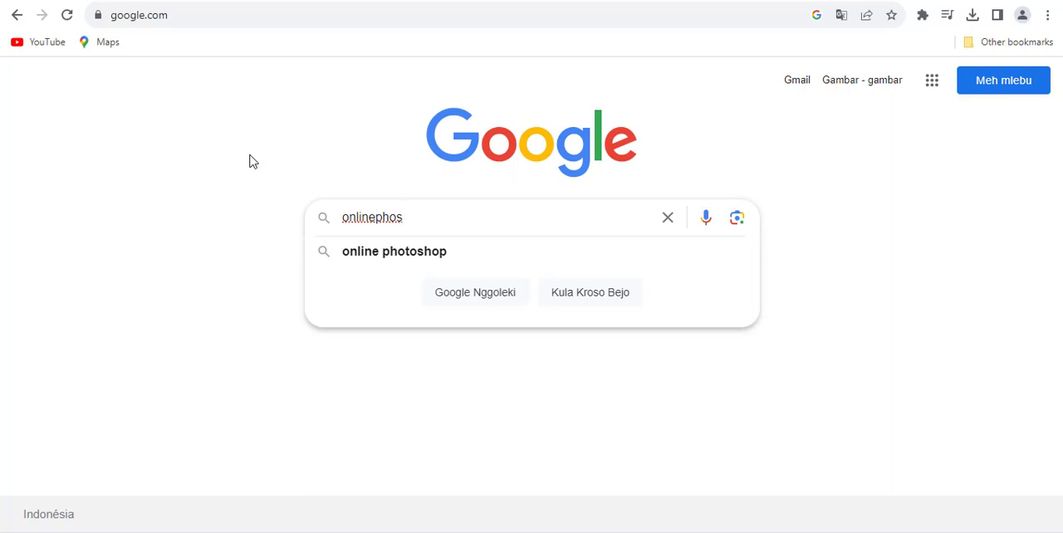
key(BackSpace)
text(tos)
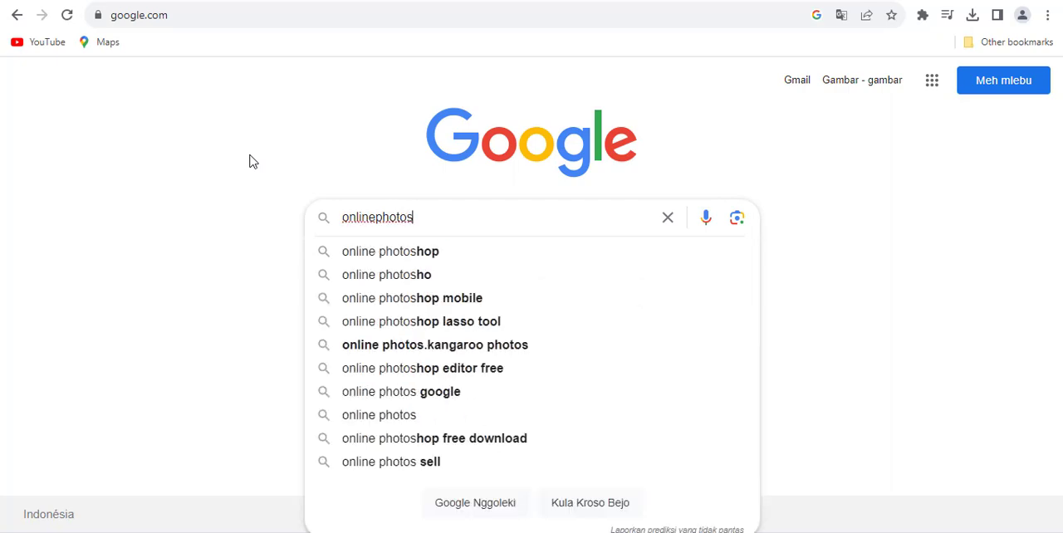
text(oft)
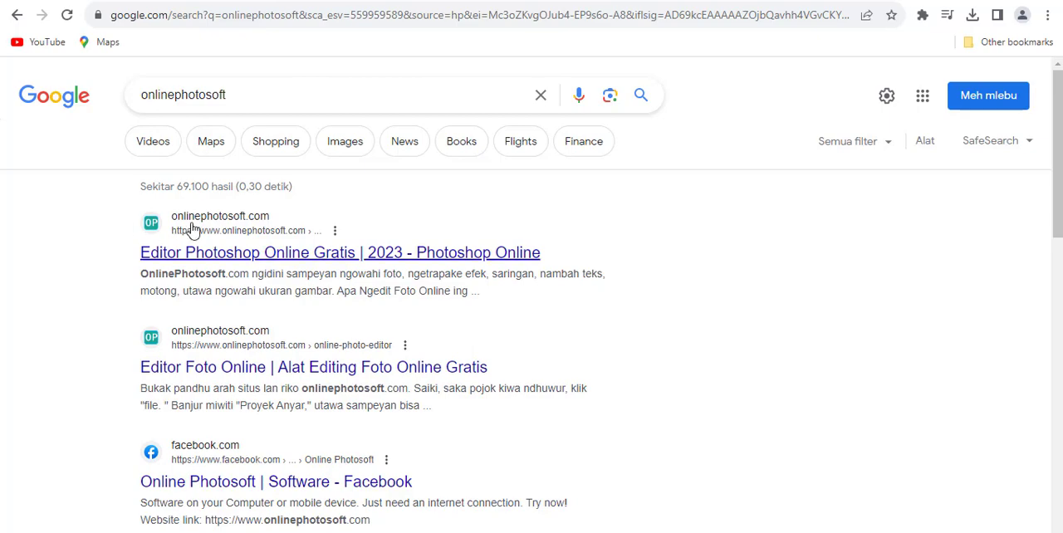
click(295, 262)
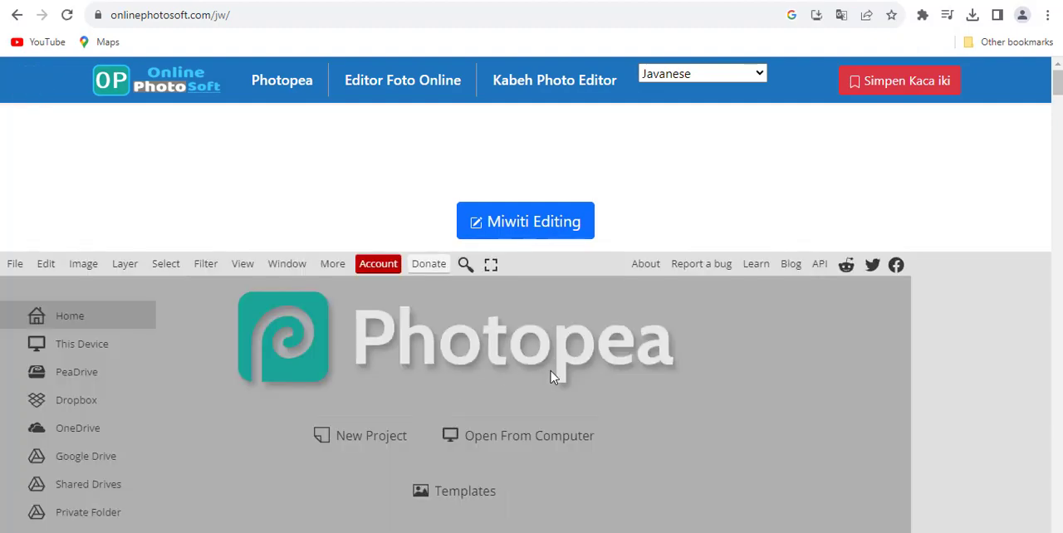
Step: Start the embedded Photopea editor on the OnlinePhotoSoft page
scroll(546, 363, down, 3)
scroll(545, 363, up, 2)
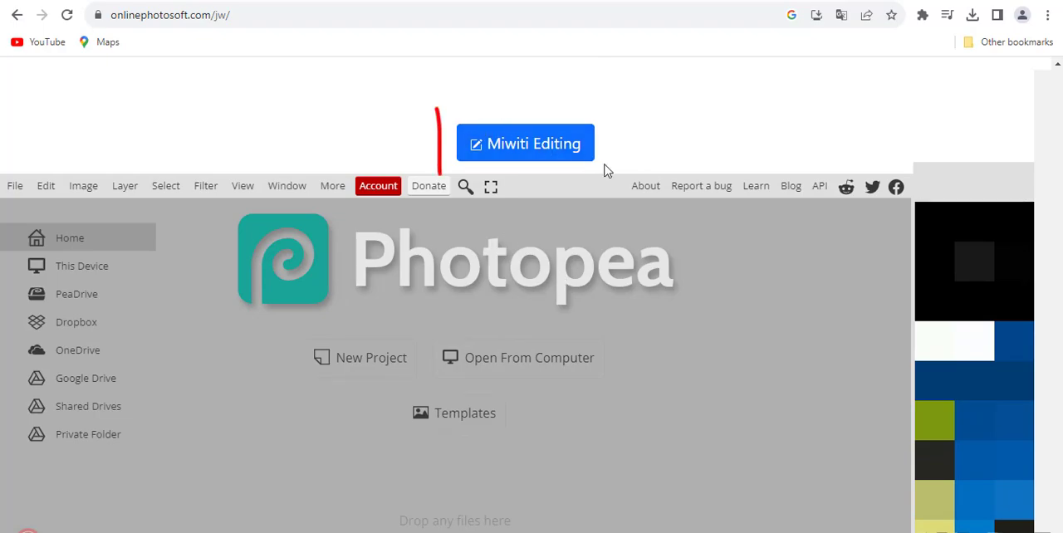
scroll(521, 152, down, 1)
scroll(522, 152, up, 1)
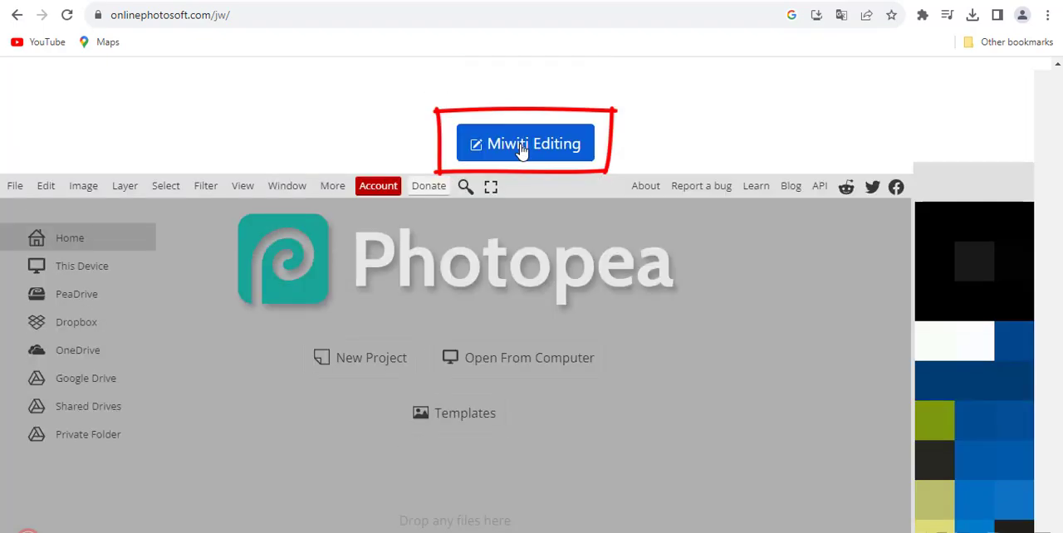
click(519, 152)
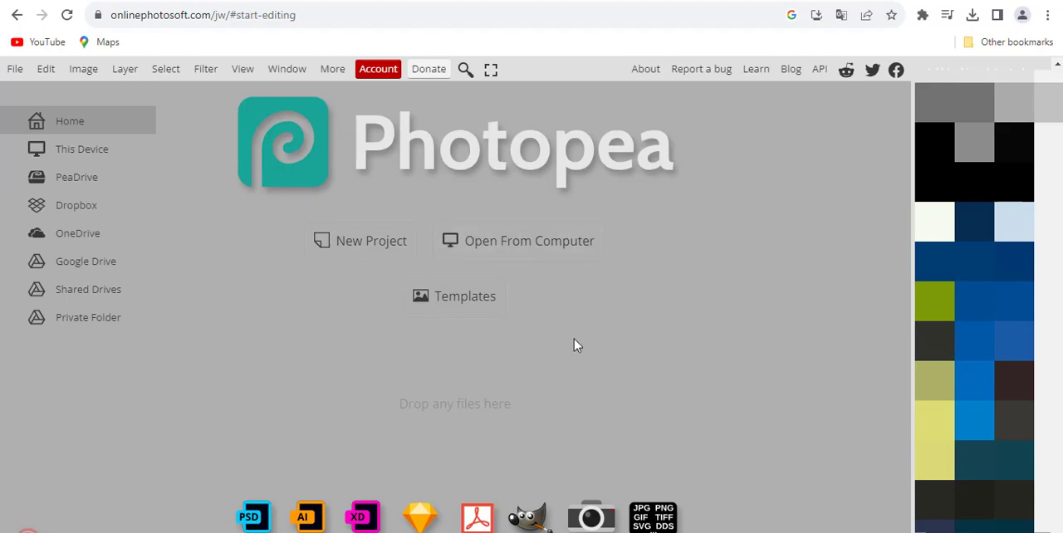
scroll(560, 335, up, 1)
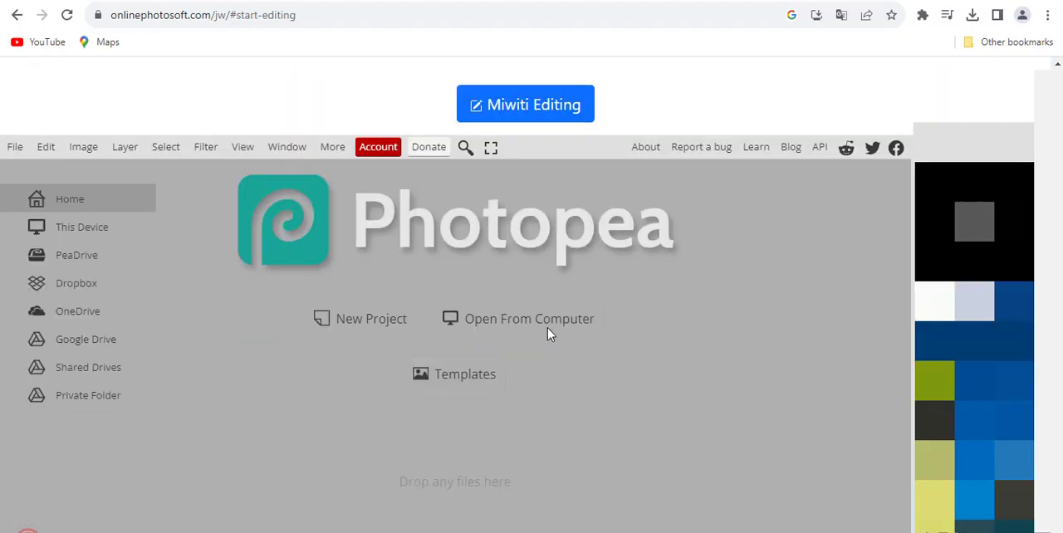
click(522, 120)
scroll(480, 186, up, 1)
scroll(454, 183, down, 1)
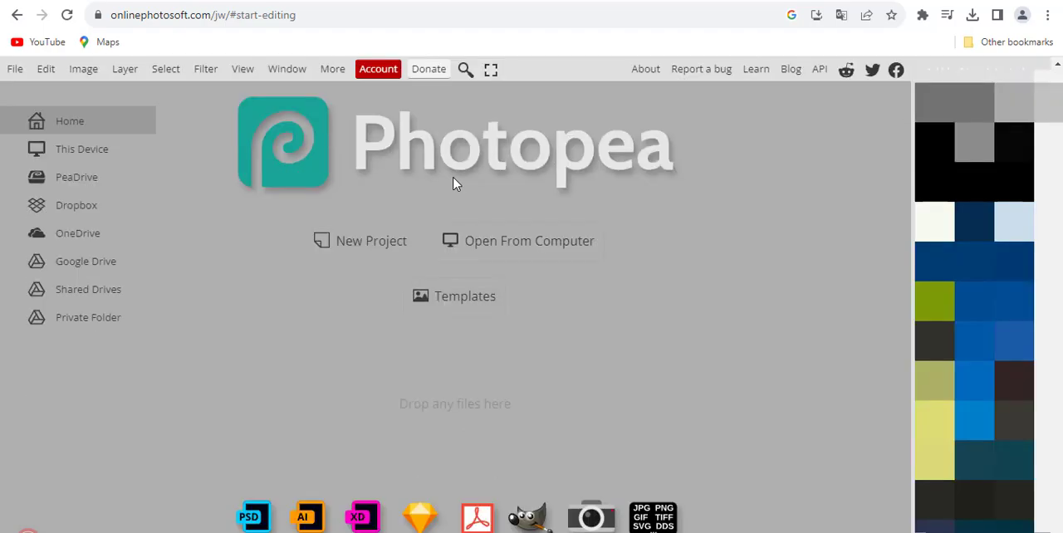
Step: Open the MOCKUP T-SHIRT image from the BAHAN folder
click(17, 73)
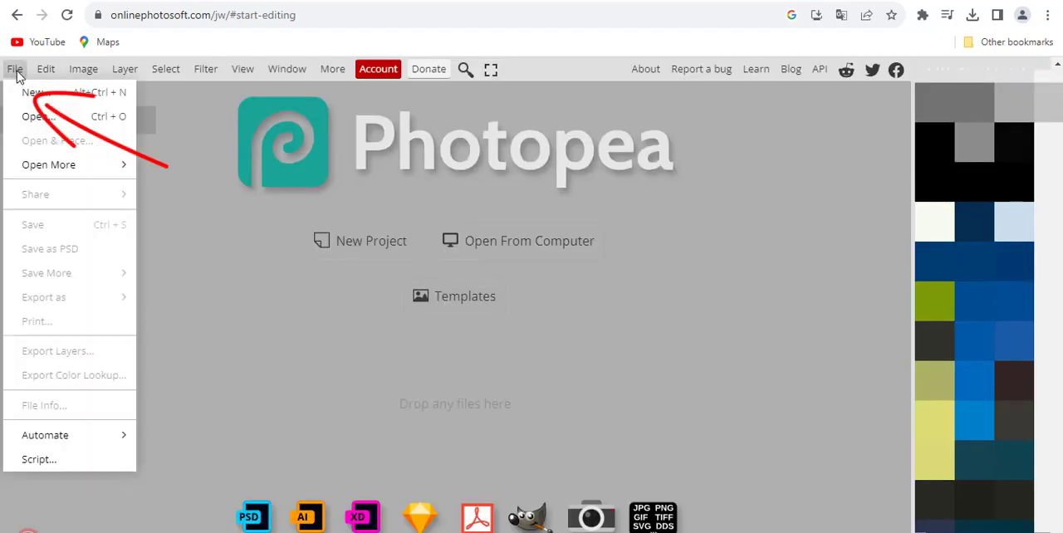
click(48, 120)
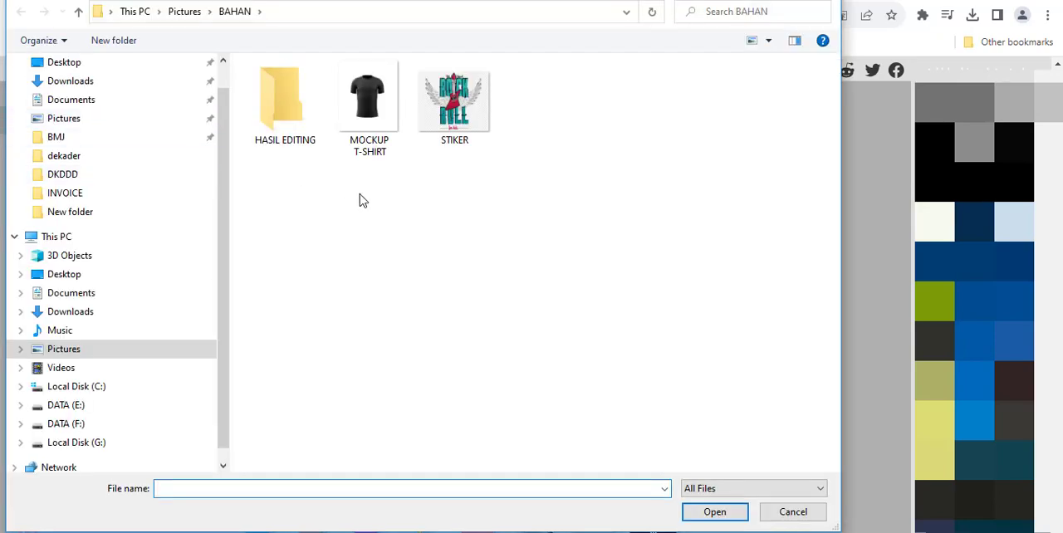
click(386, 109)
click(486, 120)
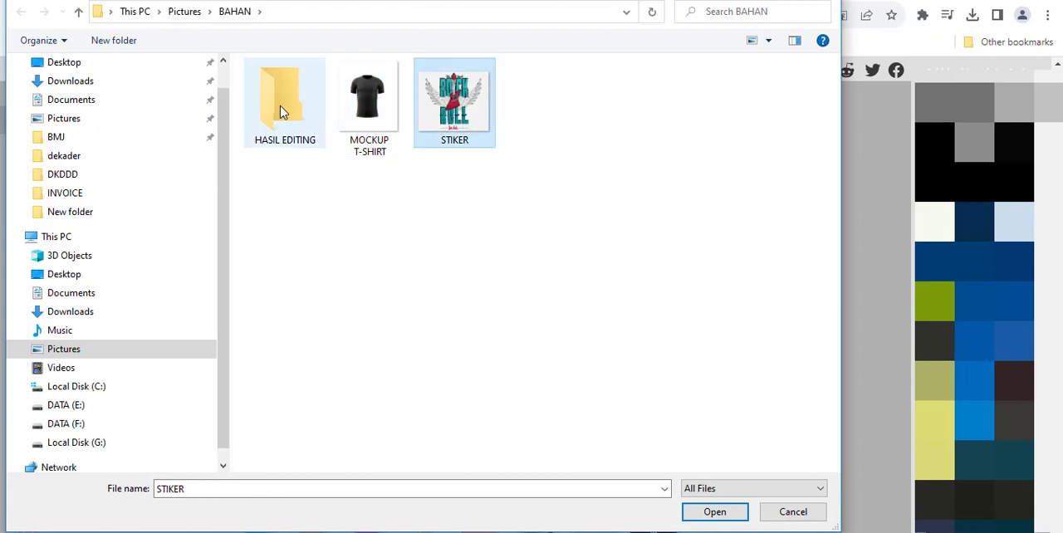
click(284, 113)
click(374, 109)
click(459, 112)
drag(550, 138, 316, 114)
click(384, 109)
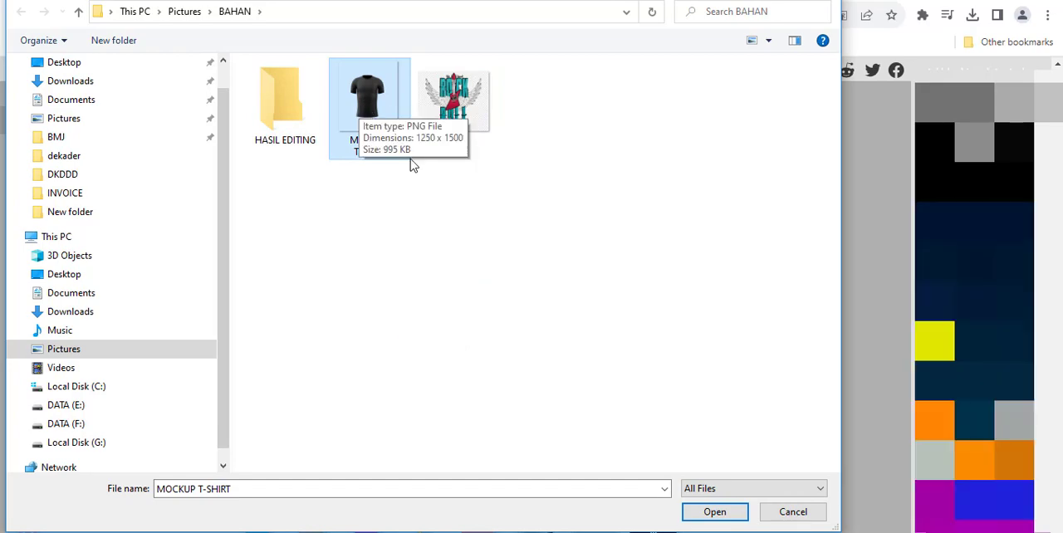
click(713, 514)
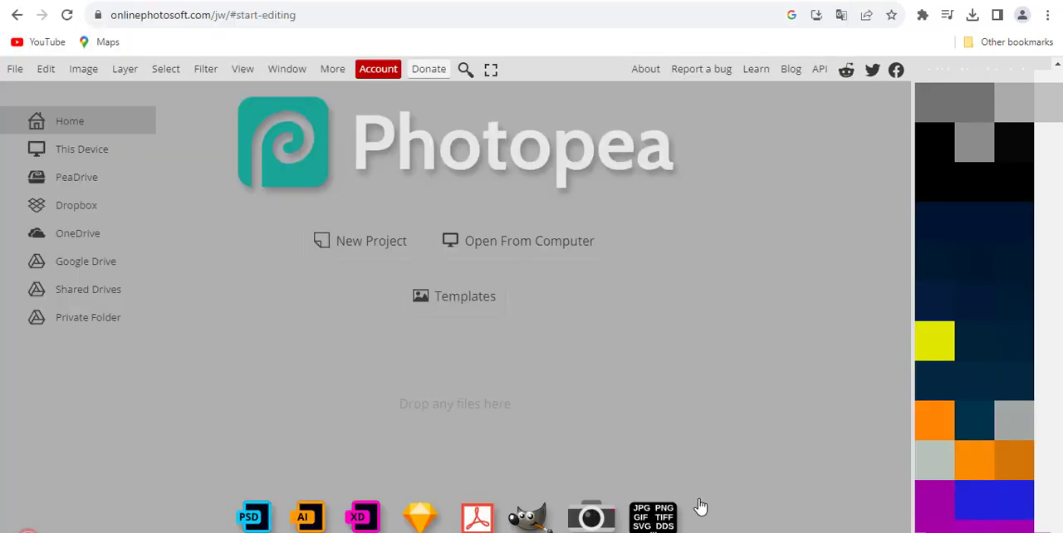
Step: Enlarge the T-shirt to 146.25% and move it so it fills most of the canvas, at about X 599 px, Y 767 px
drag(351, 299, 309, 254)
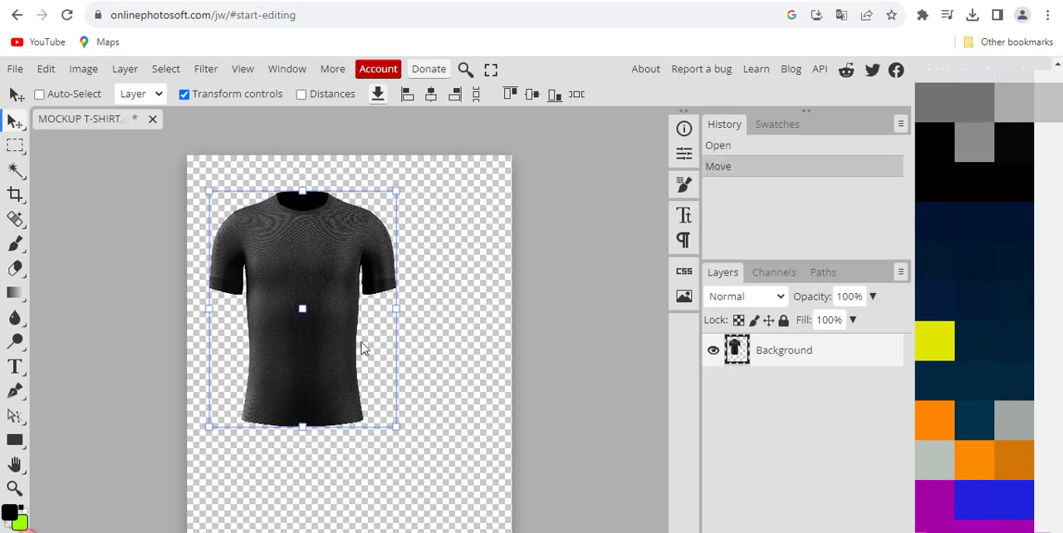
drag(392, 425, 478, 532)
drag(383, 465, 368, 440)
drag(485, 523, 488, 526)
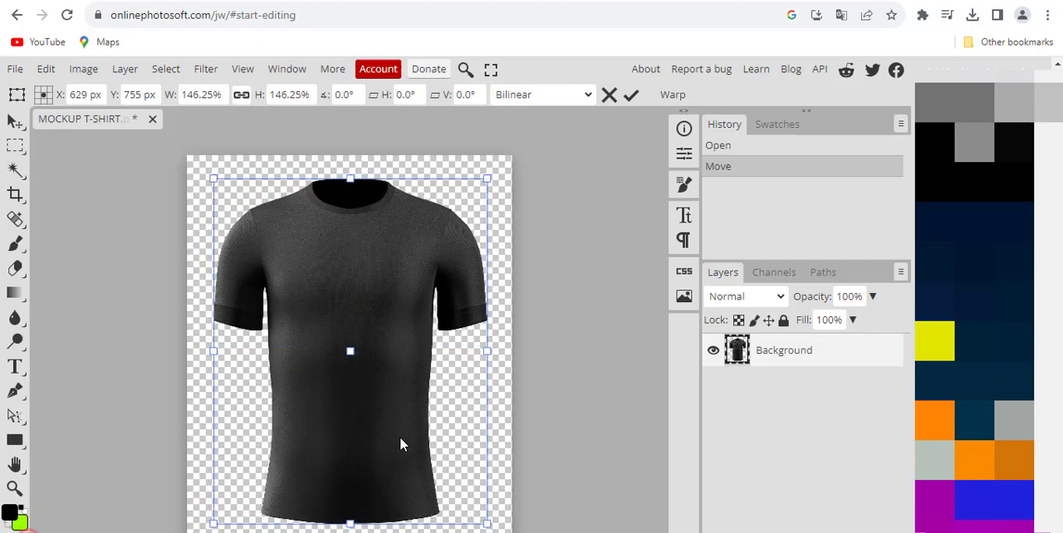
drag(399, 436, 391, 442)
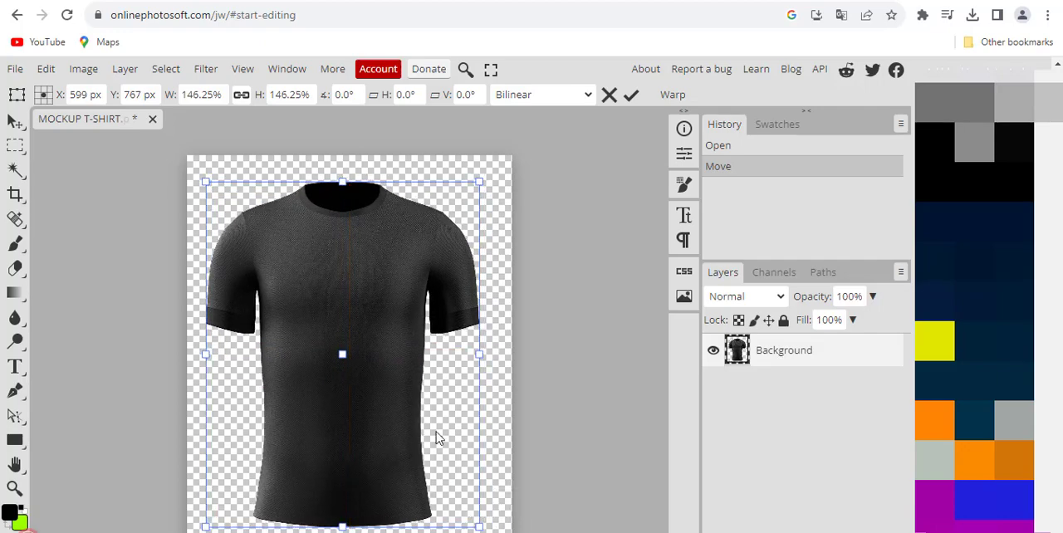
Step: Apply the transform and duplicate the T-shirt's Background layer
click(790, 360)
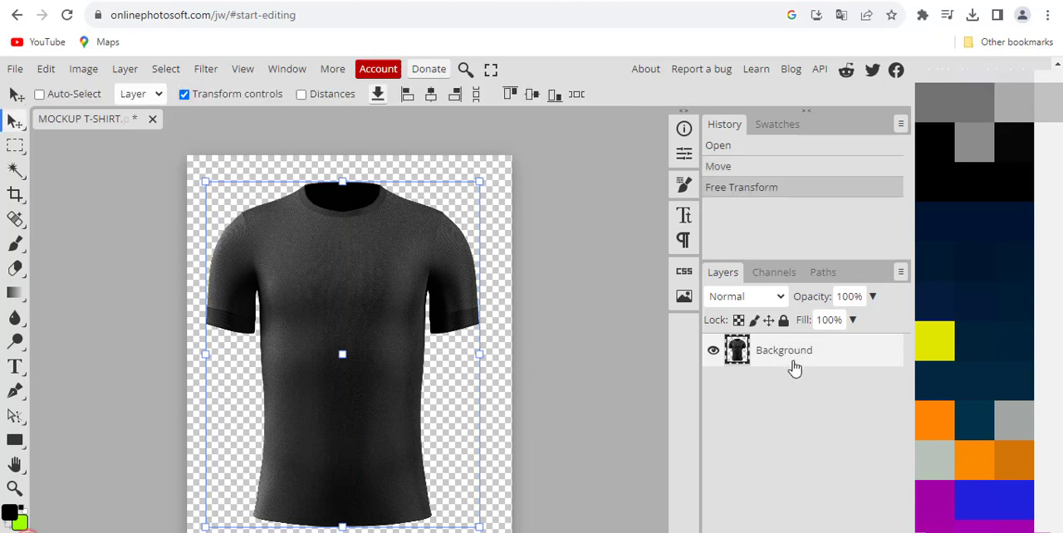
right_click(789, 360)
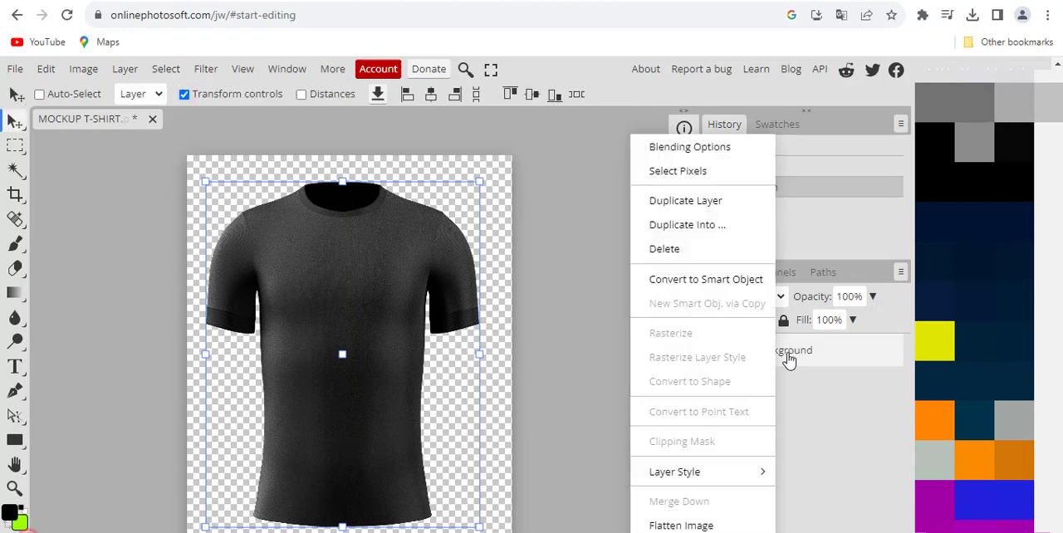
click(695, 207)
Step: Set the background colour to lime green 9bfd00 and fill the Background layer with it
click(776, 388)
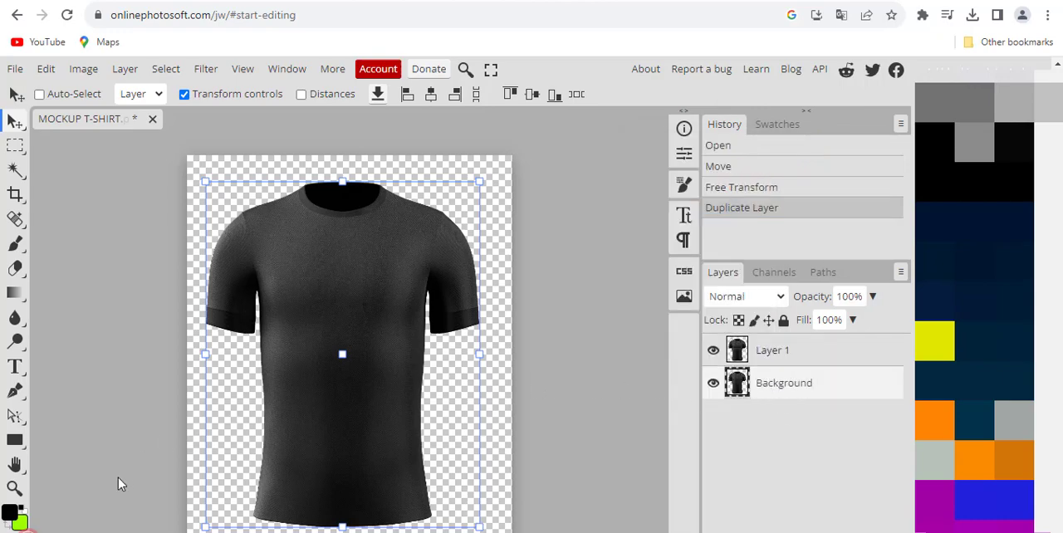
click(18, 523)
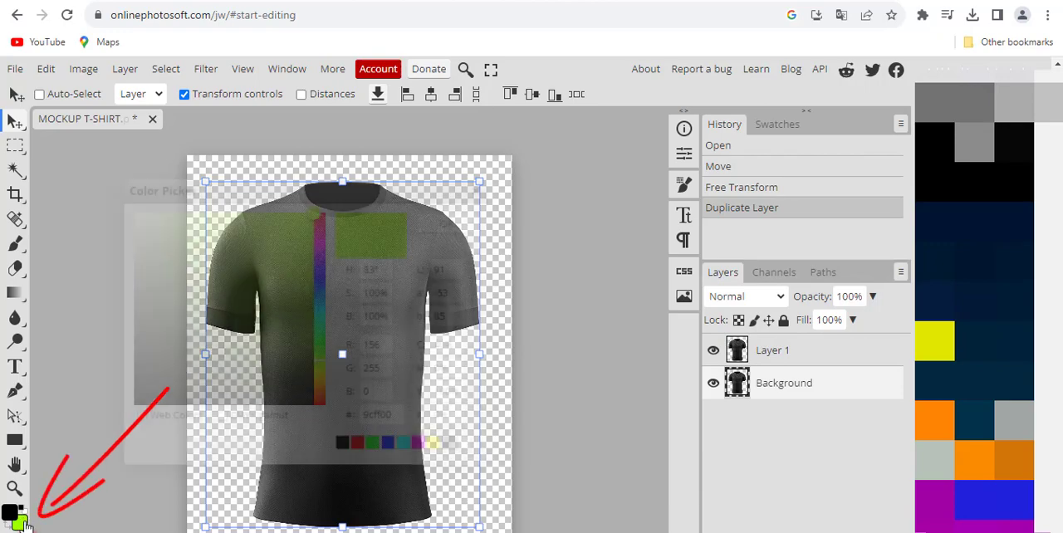
mouse_move(319, 220)
mouse_down()
mouse_move(309, 213)
mouse_move(284, 235)
mouse_move(333, 220)
mouse_up()
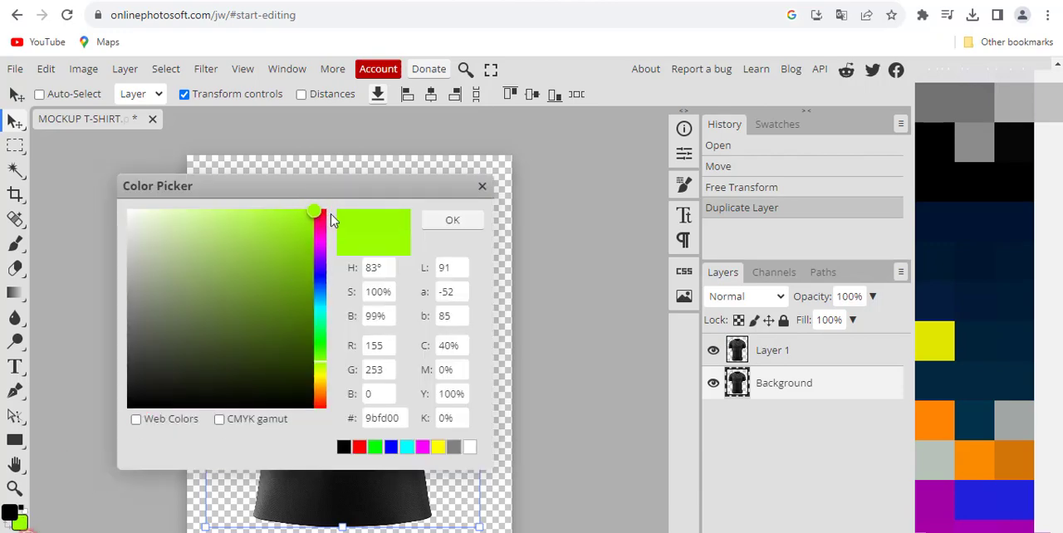
click(453, 220)
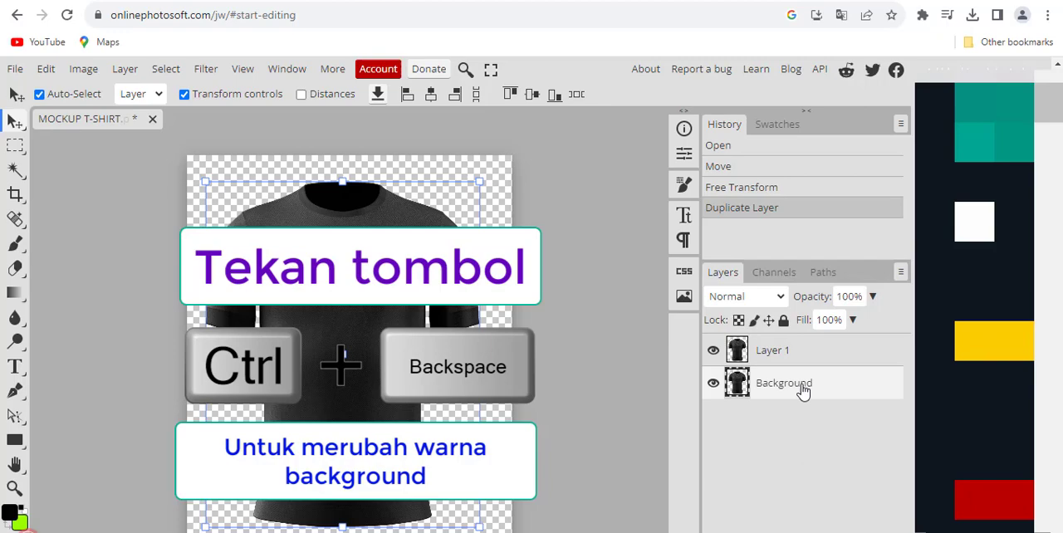
key(ctrl+BackSpace)
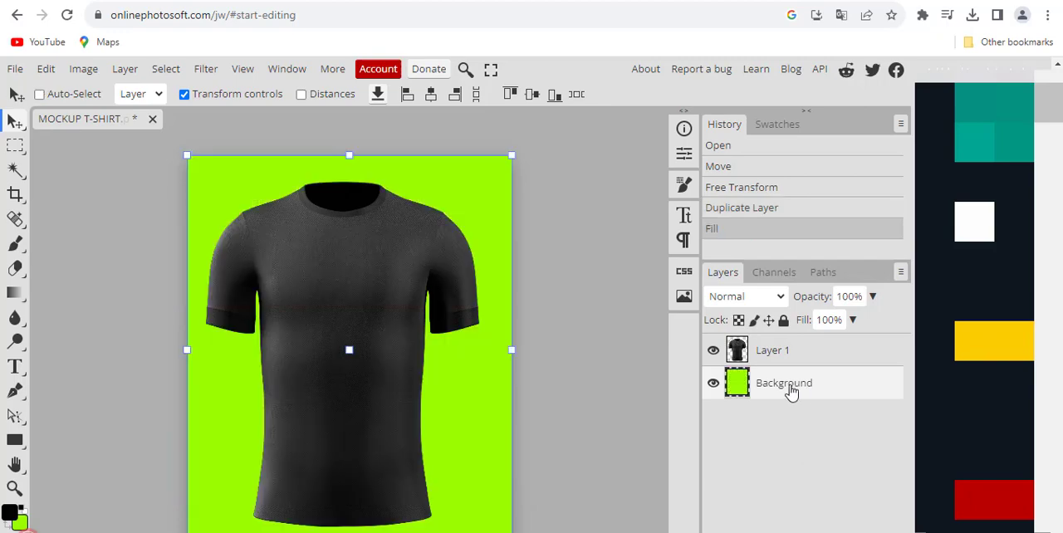
Step: Move the T-shirt on Layer 1 slightly upward and scale it to 101.04%
click(770, 351)
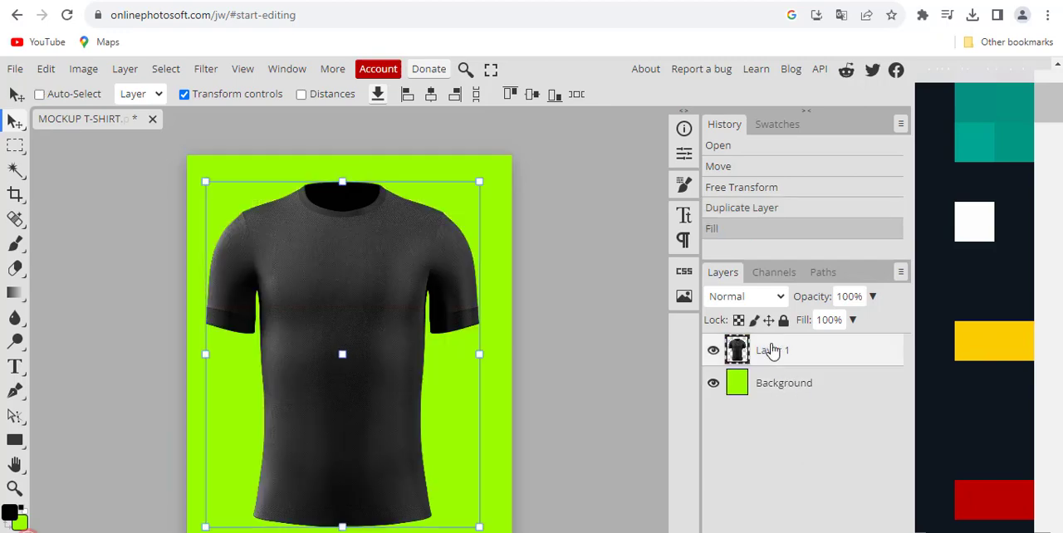
mouse_move(369, 261)
mouse_down()
mouse_move(399, 255)
mouse_move(368, 254)
mouse_up()
click(783, 384)
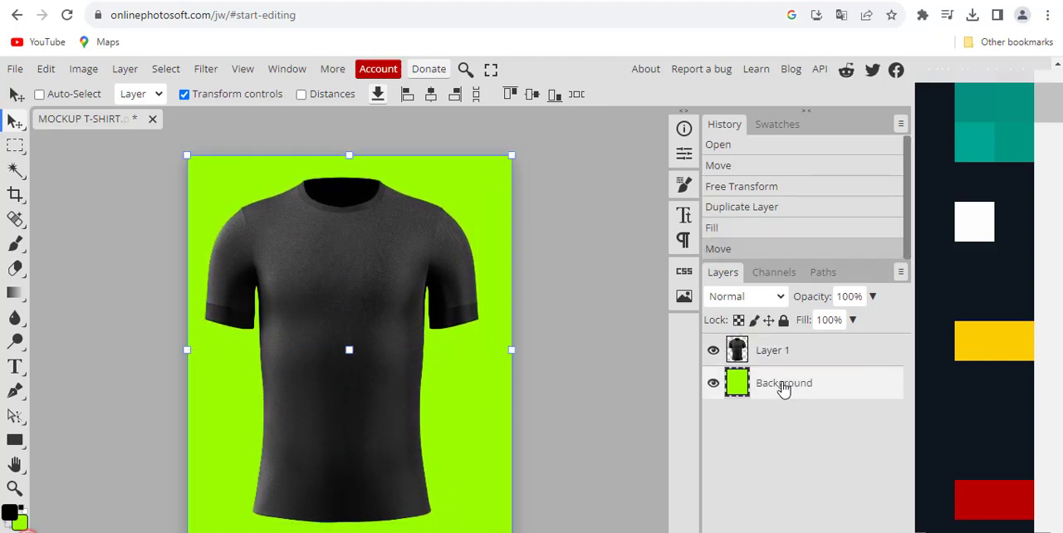
click(773, 350)
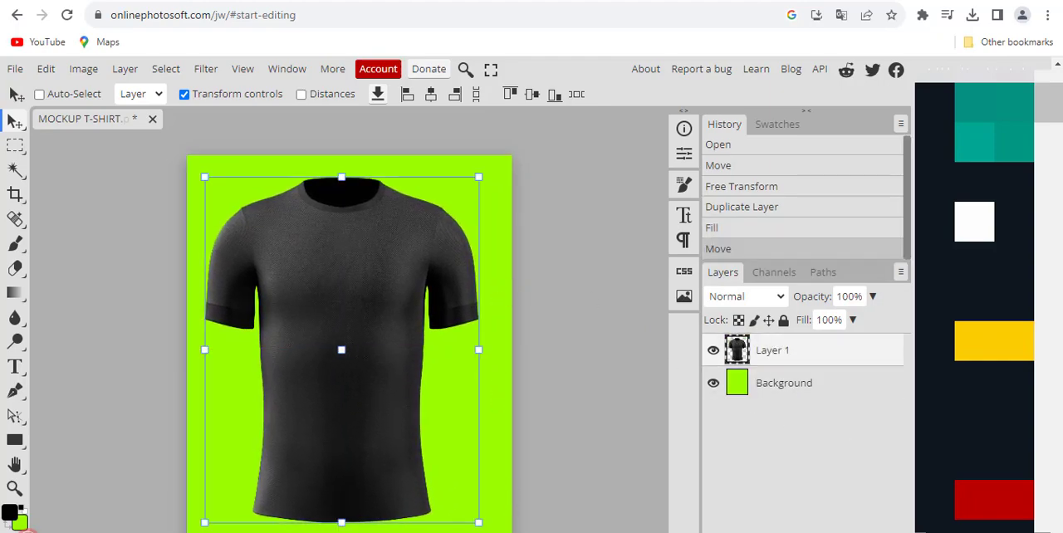
drag(475, 523, 486, 489)
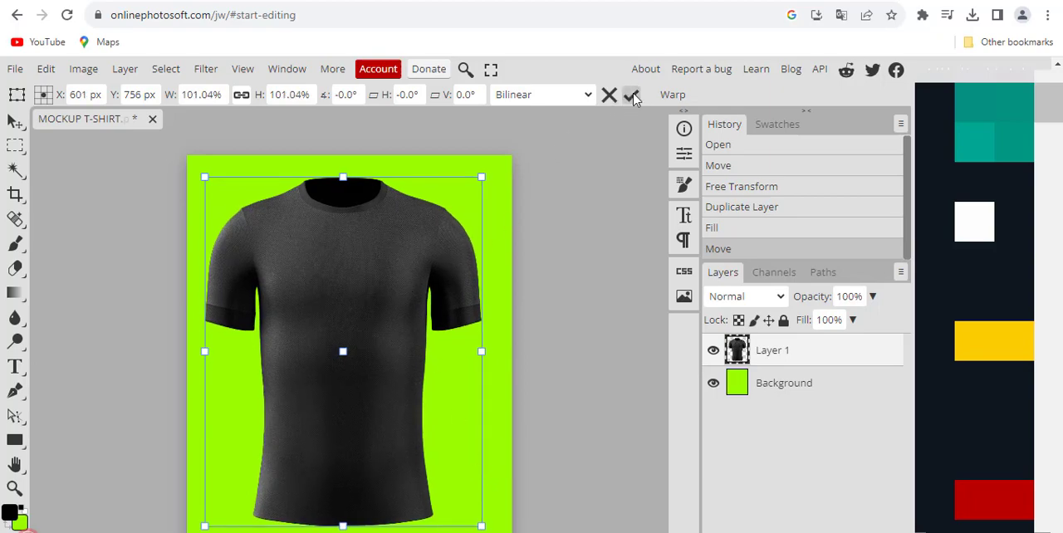
click(631, 95)
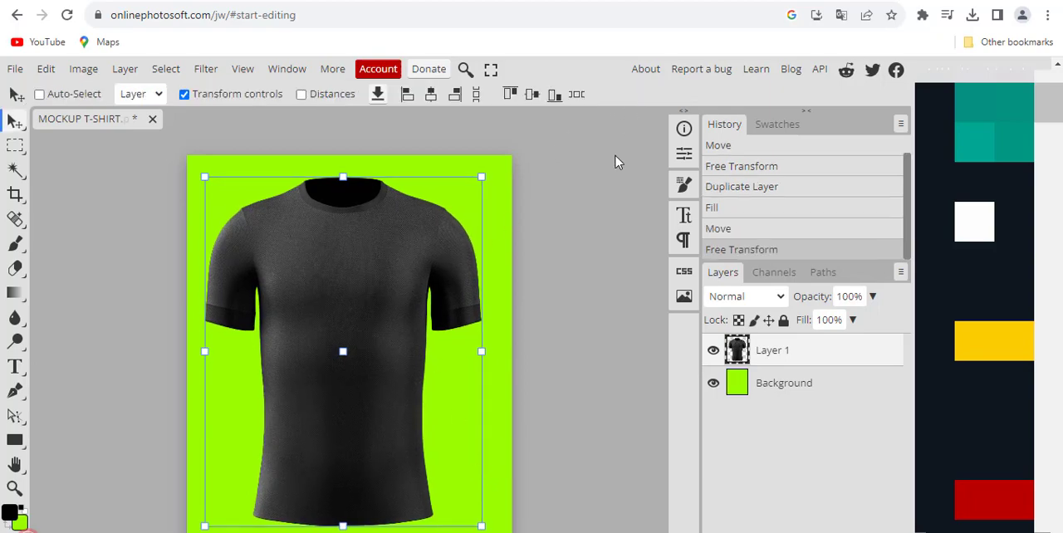
click(14, 490)
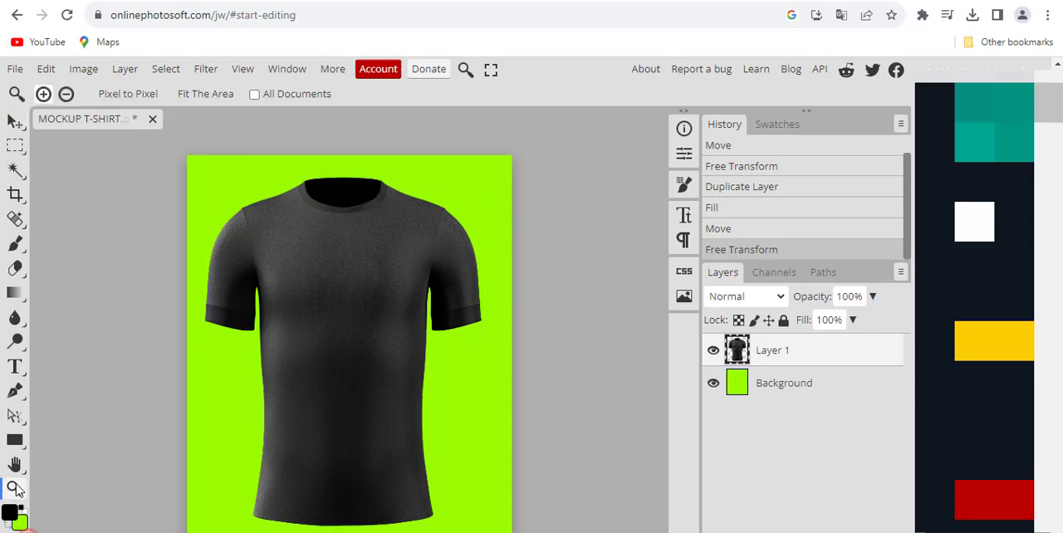
mouse_move(333, 308)
mouse_down()
mouse_move(390, 329)
mouse_move(318, 303)
mouse_move(347, 314)
mouse_move(336, 309)
mouse_up()
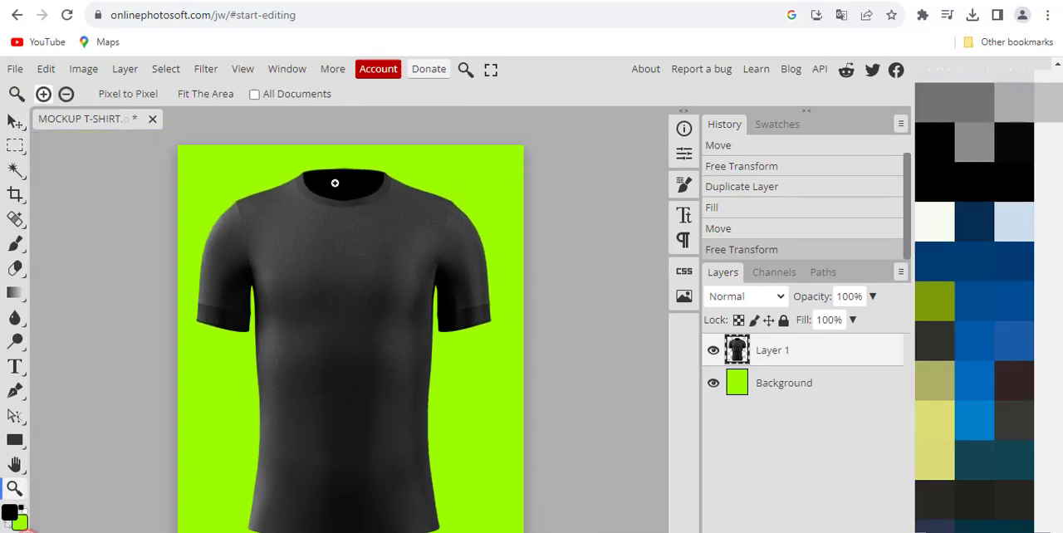
drag(335, 182, 329, 220)
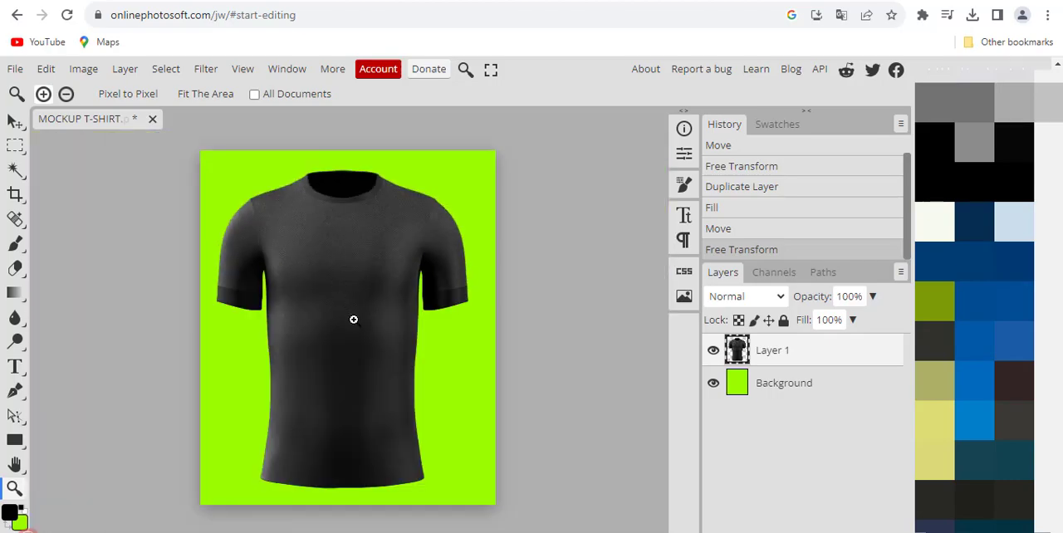
drag(353, 320, 353, 316)
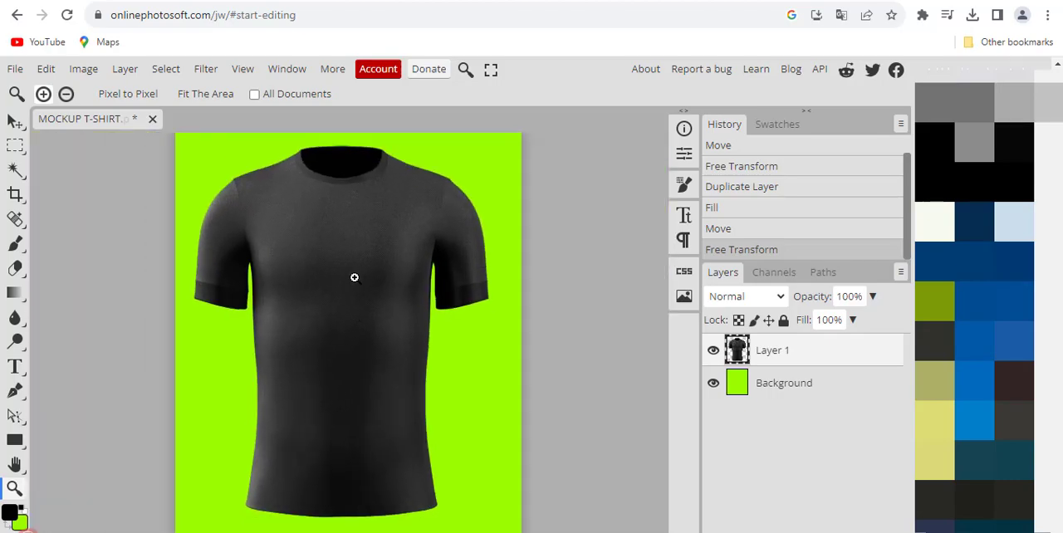
Step: Open the STIKER image from the BAHAN folder in Pictures as a separate document
click(16, 122)
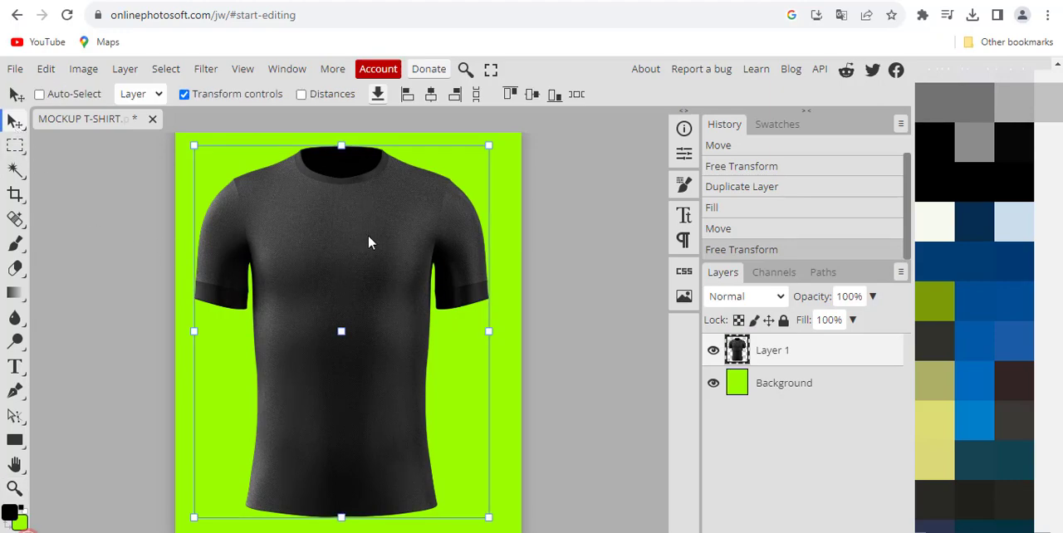
click(16, 71)
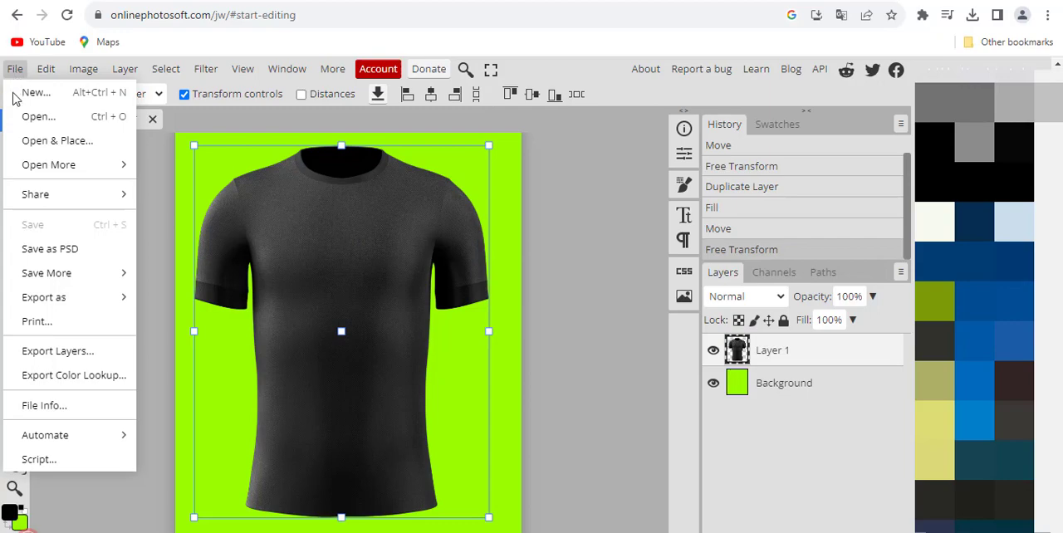
click(51, 121)
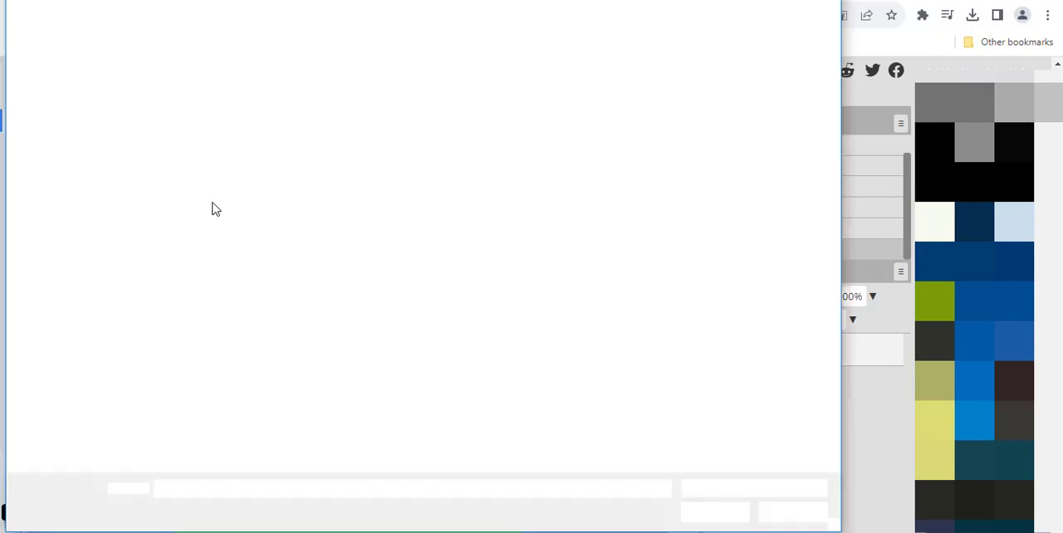
click(460, 114)
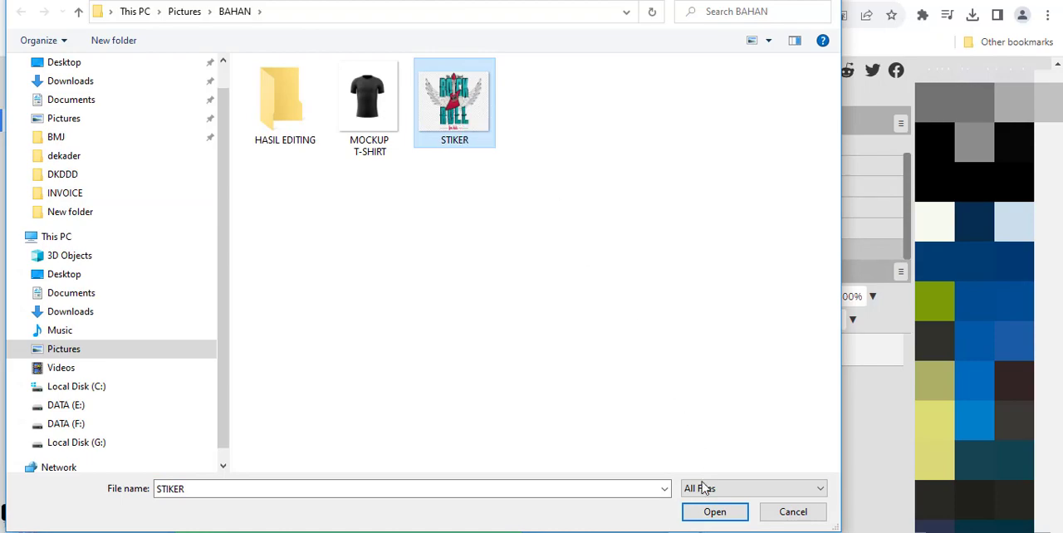
click(714, 513)
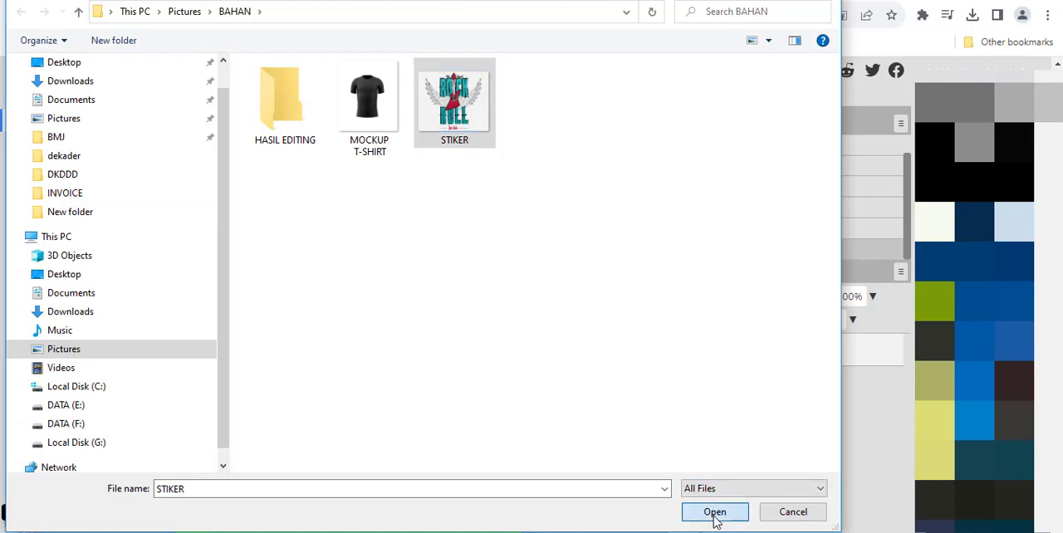
drag(386, 295, 311, 273)
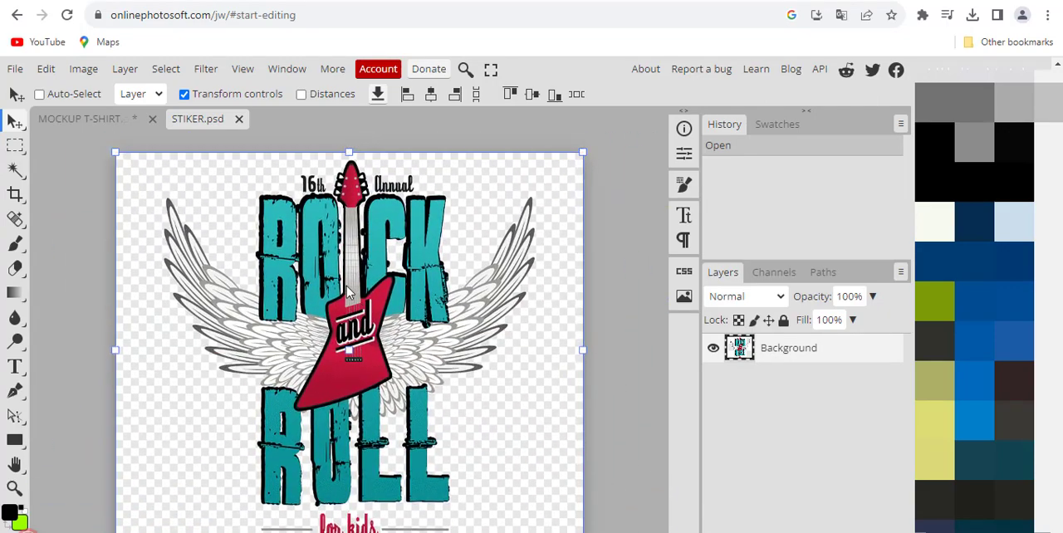
Step: Erase the sticker's background around the artwork and inside the letter C with the Magic Eraser at tolerance 40
click(18, 273)
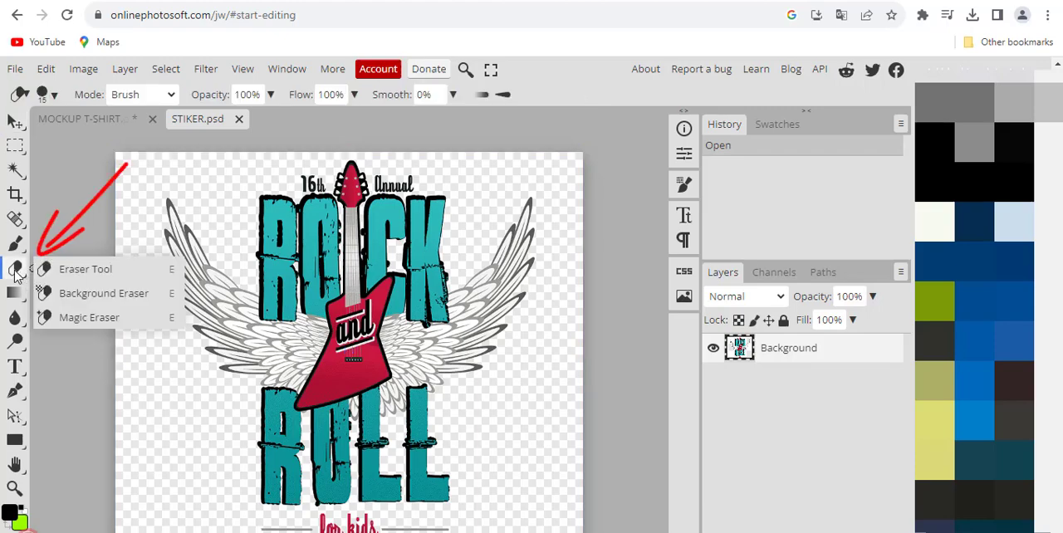
click(83, 318)
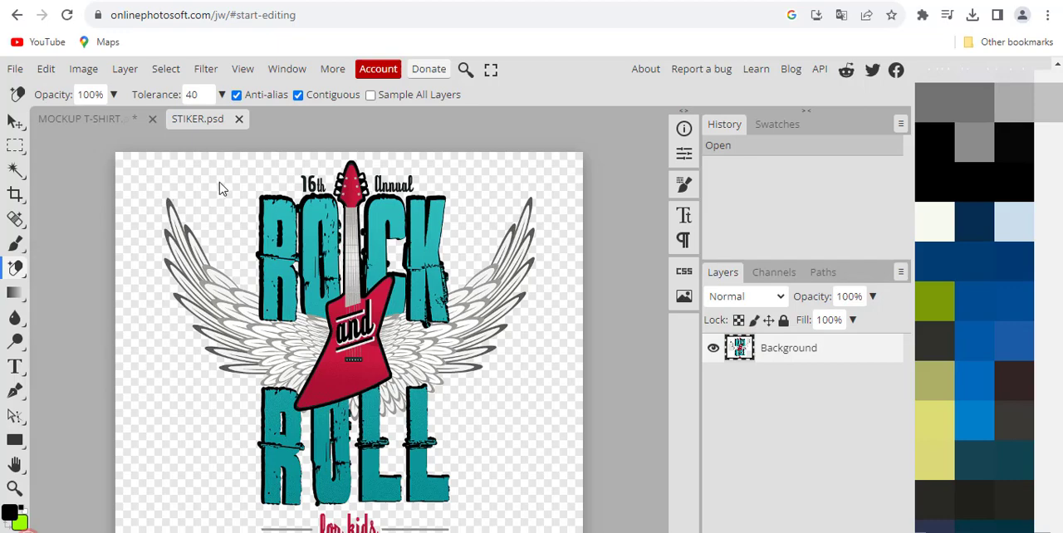
click(163, 382)
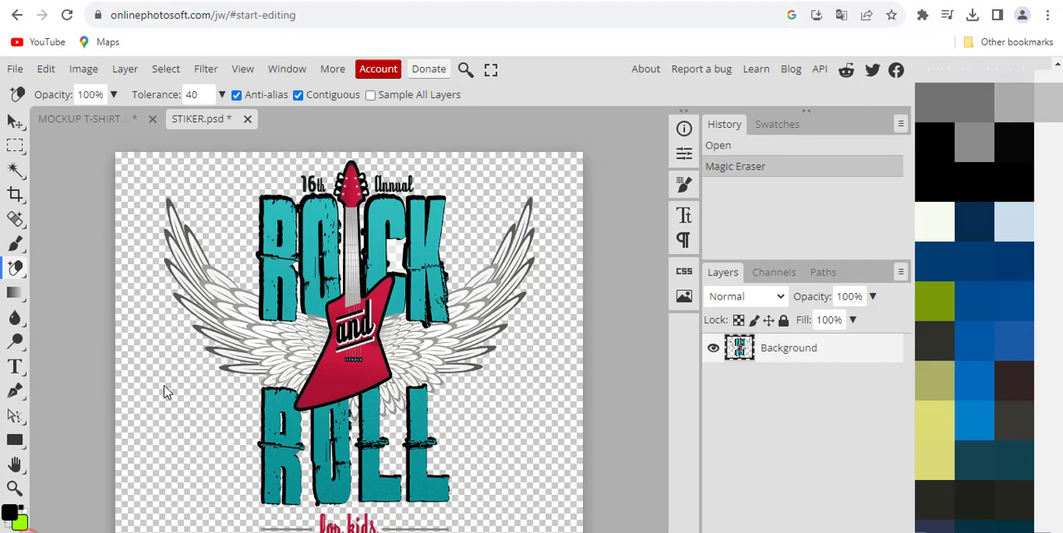
click(394, 257)
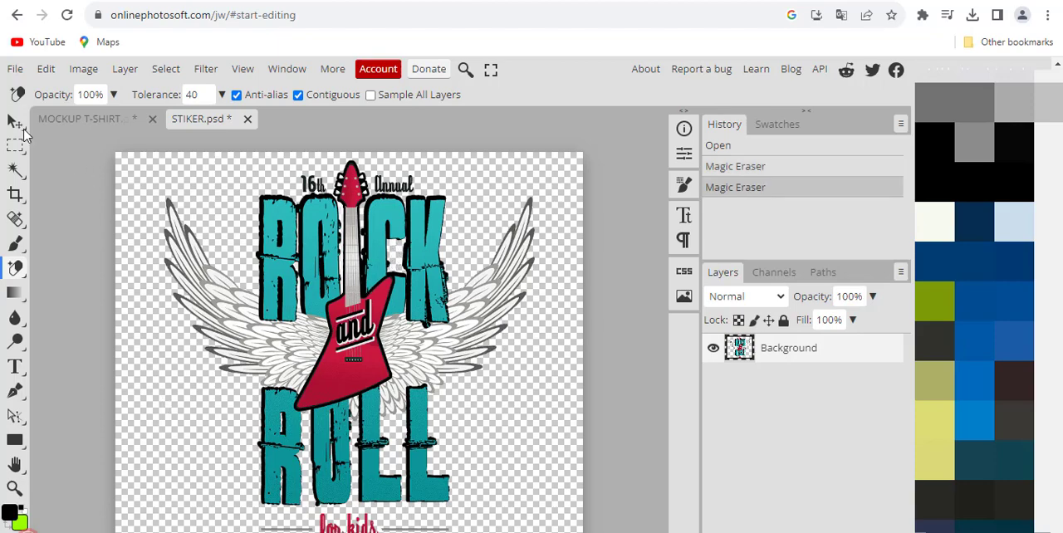
Step: Copy the sticker artwork into the T-shirt mockup document and place it on the front of the shirt
click(15, 123)
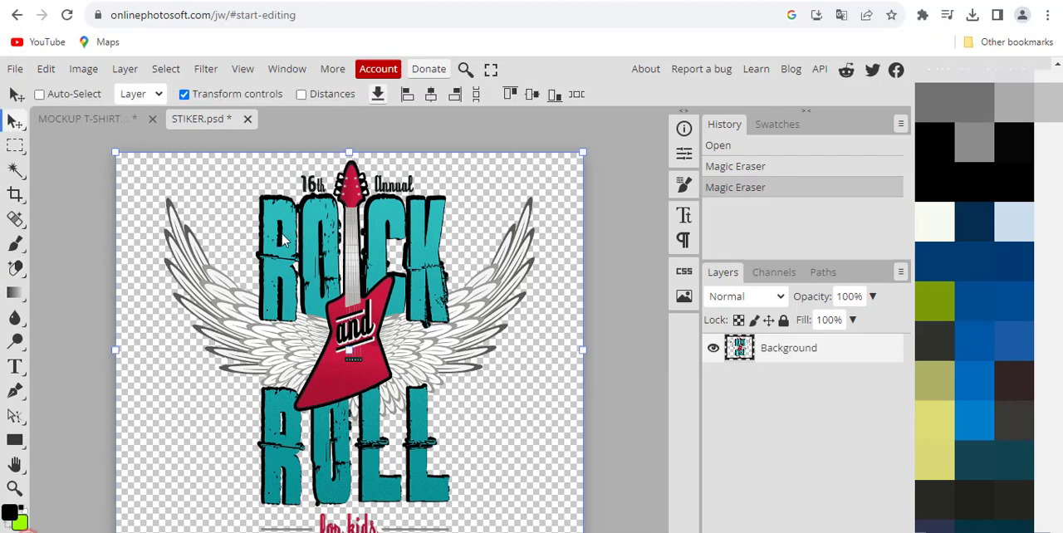
drag(282, 239, 284, 196)
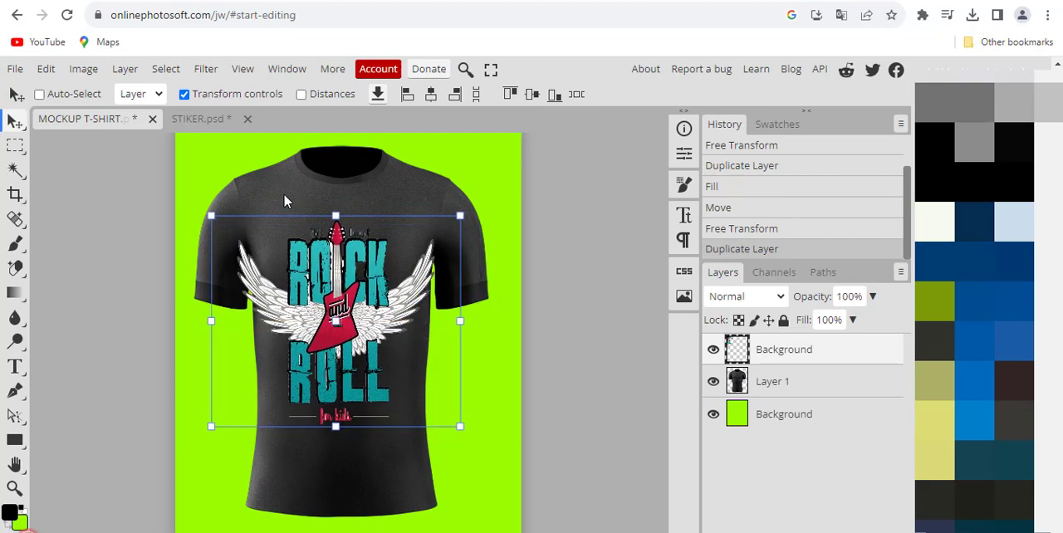
mouse_move(362, 310)
mouse_down()
mouse_move(357, 287)
mouse_move(364, 302)
mouse_up()
Step: Scale the sticker artwork to 91.78%, position it on the shirt's chest and apply the transform
drag(459, 411, 380, 342)
drag(332, 313, 356, 309)
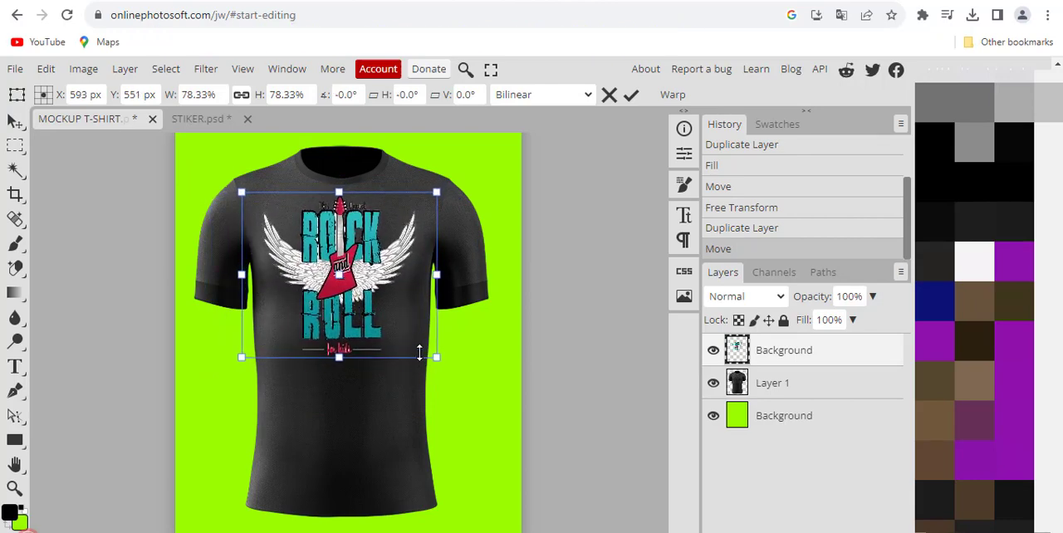
drag(437, 356, 449, 368)
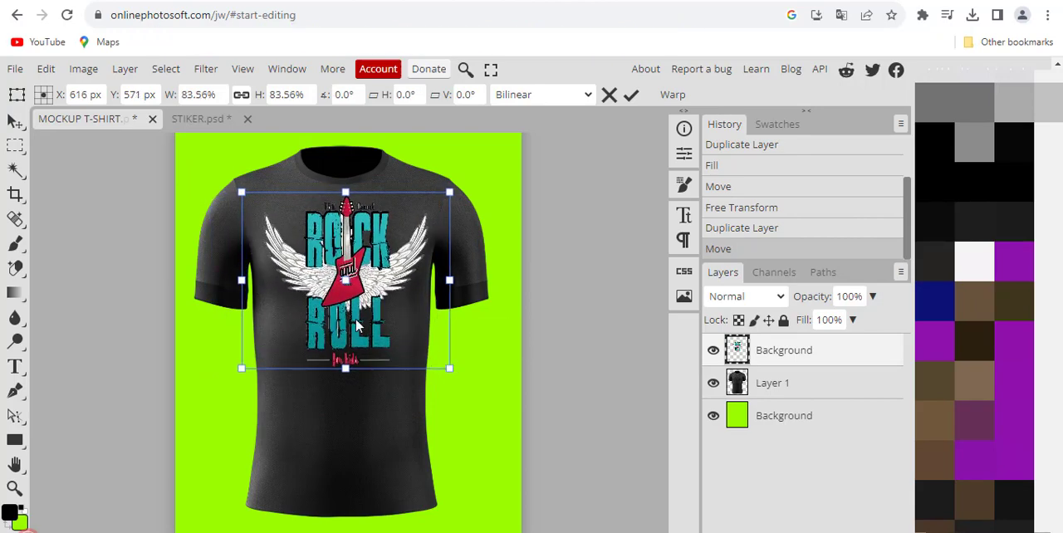
mouse_move(354, 315)
mouse_down()
mouse_move(330, 293)
mouse_move(354, 311)
mouse_up()
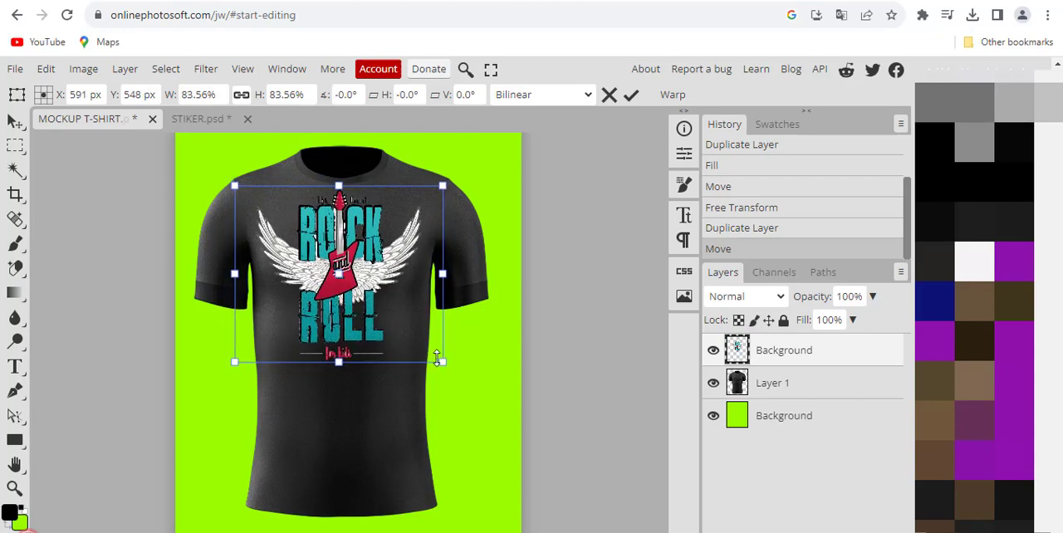
drag(438, 358, 454, 371)
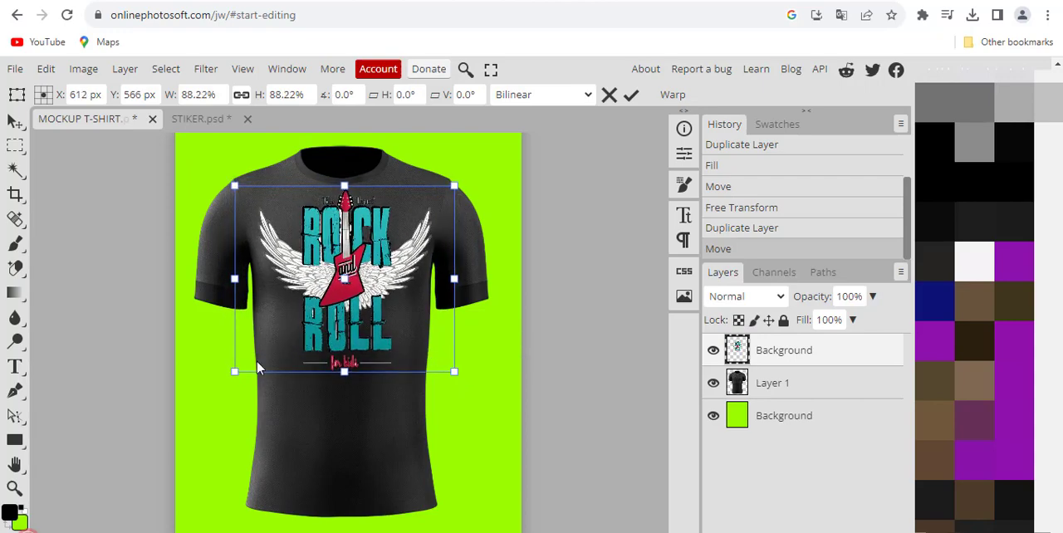
drag(239, 370, 226, 384)
drag(341, 286, 336, 297)
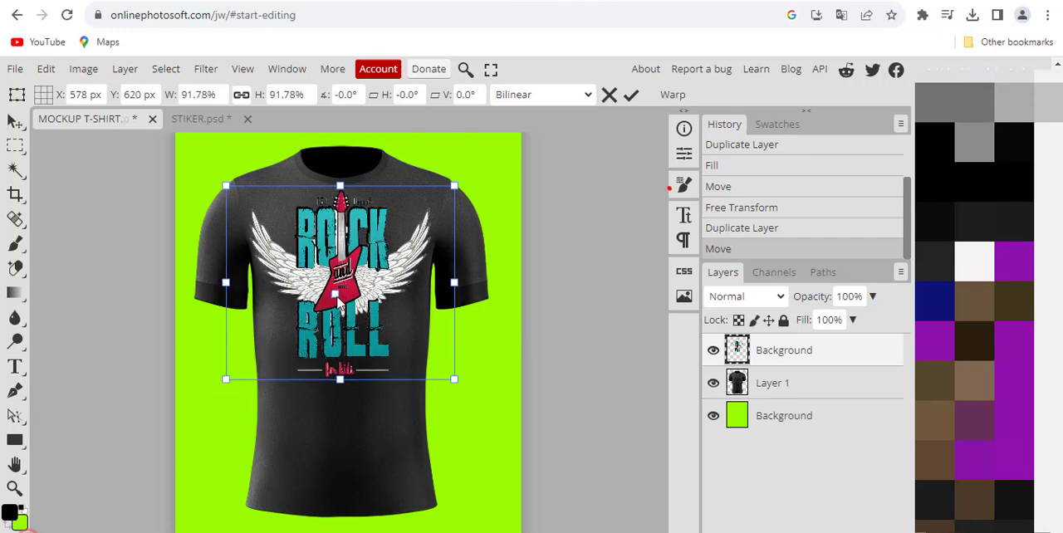
click(631, 96)
Step: Shift the artwork slightly down and nudge it left to centre it on the shirt's chest
drag(359, 247, 361, 251)
key(Left)
key(Left)
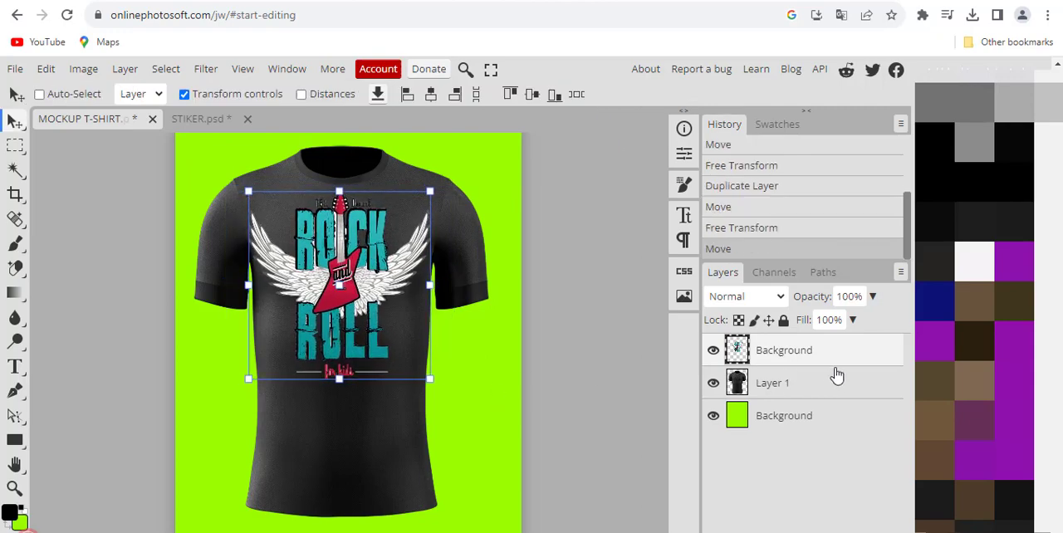
Step: Rename the artwork's layer to Stiker
double_click(795, 356)
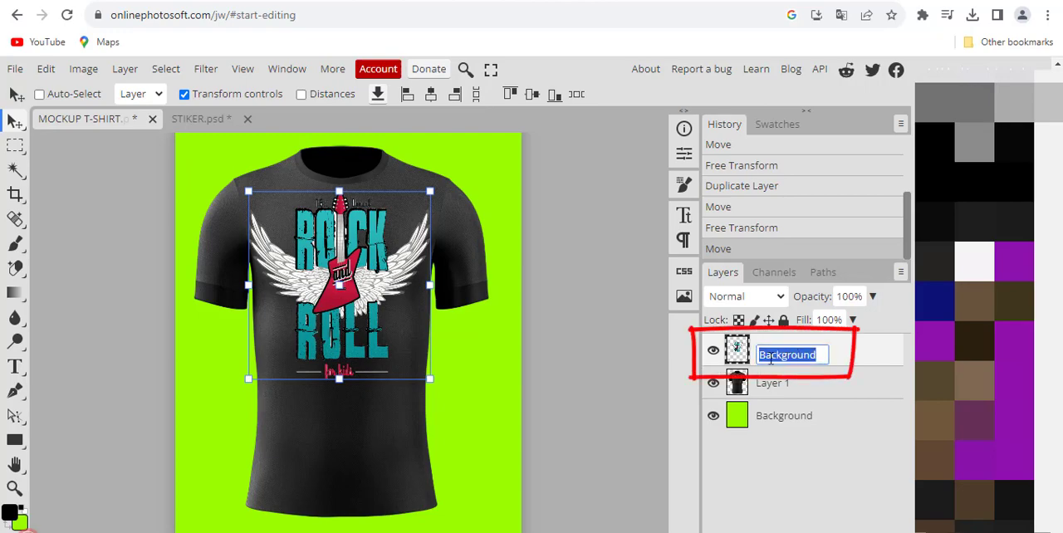
text(Stiker)
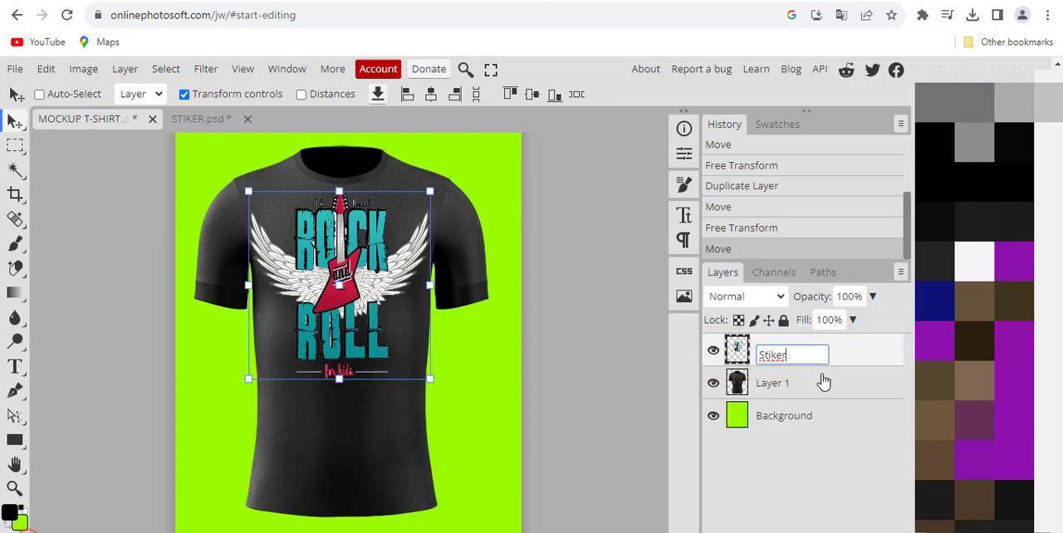
key(Return)
Step: Rename the T-shirt's Layer 1 to Morckup
double_click(772, 386)
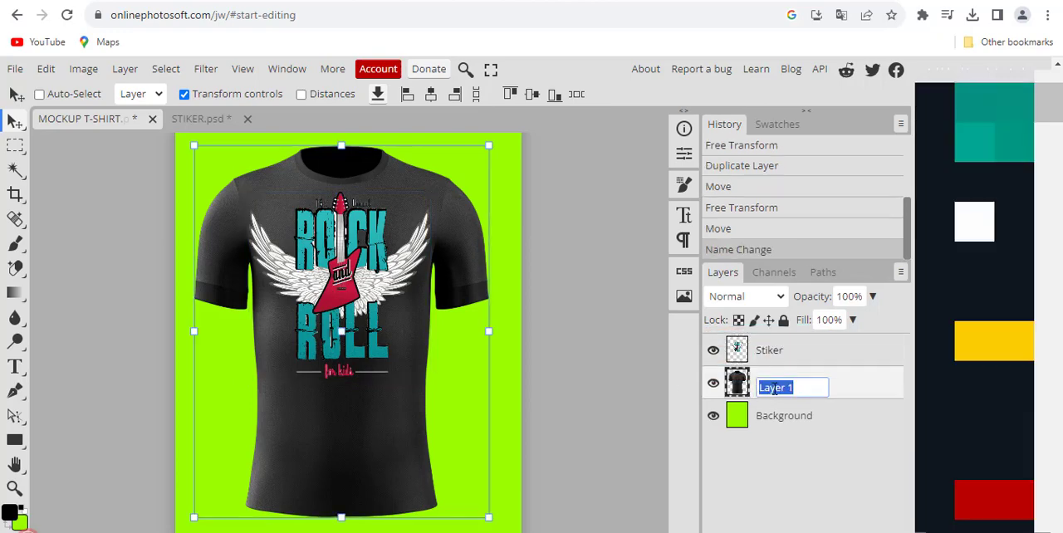
text(Mo)
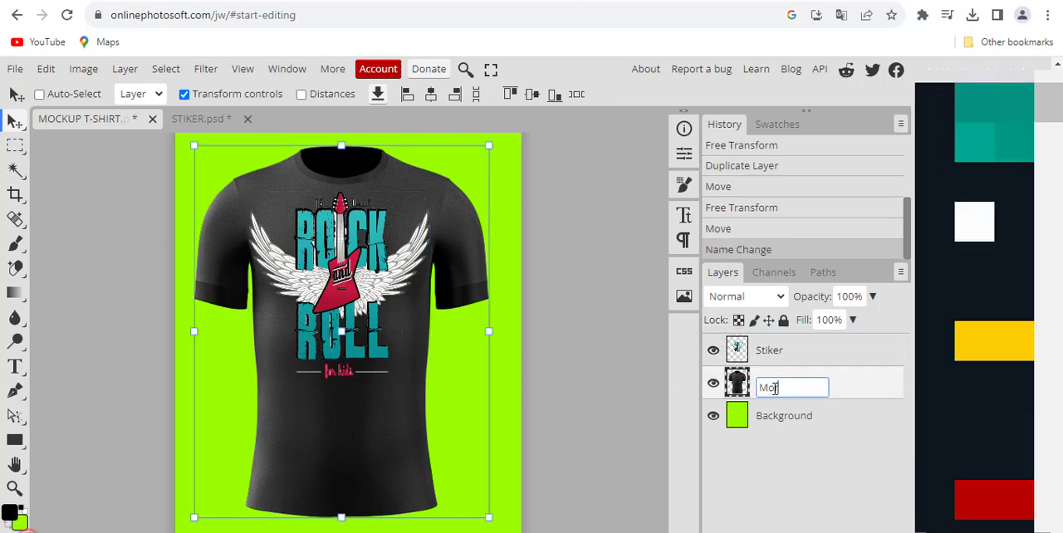
text(rckup)
key(Return)
Step: Convert the Stiker layer to a Smart Object
click(755, 355)
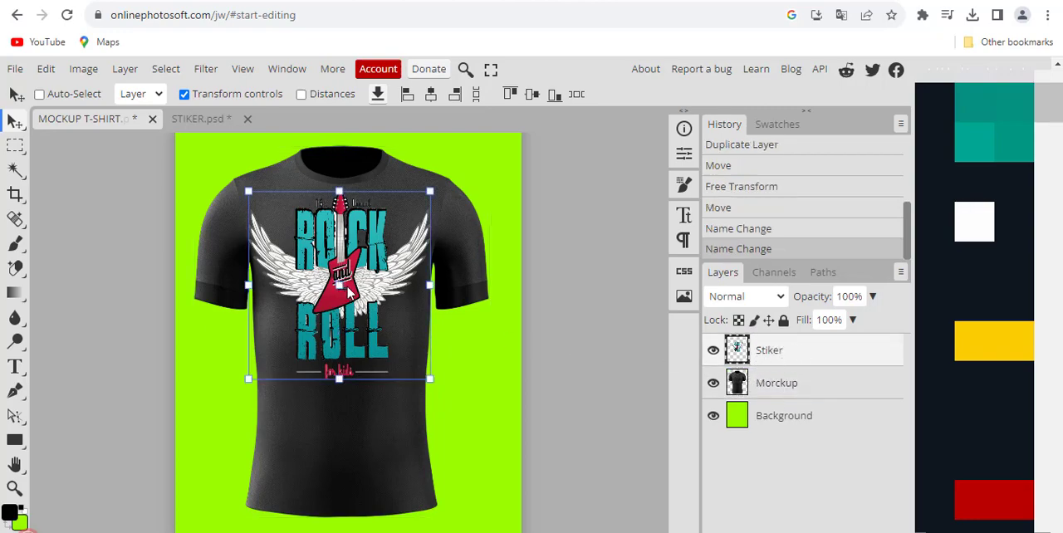
click(13, 490)
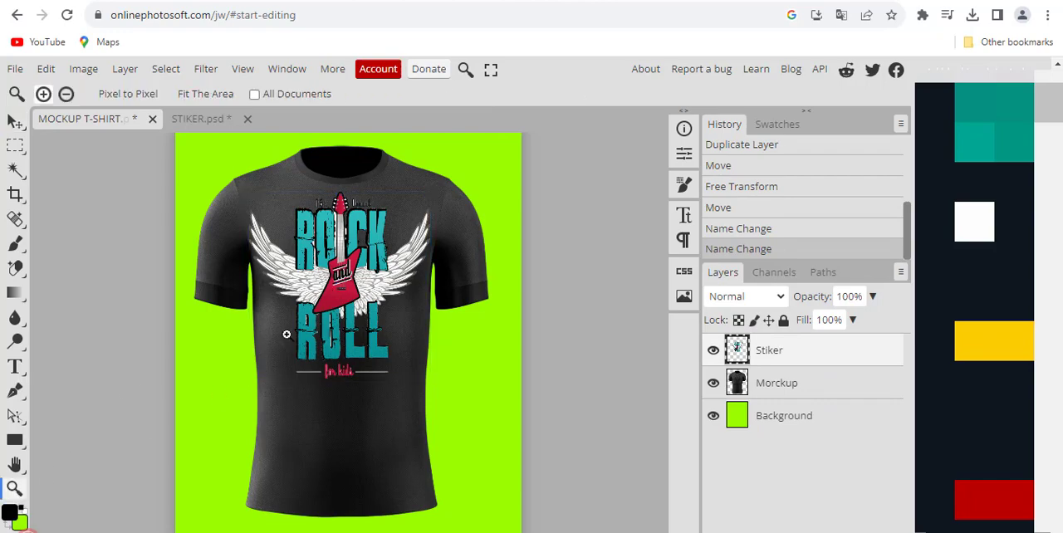
drag(341, 280, 547, 291)
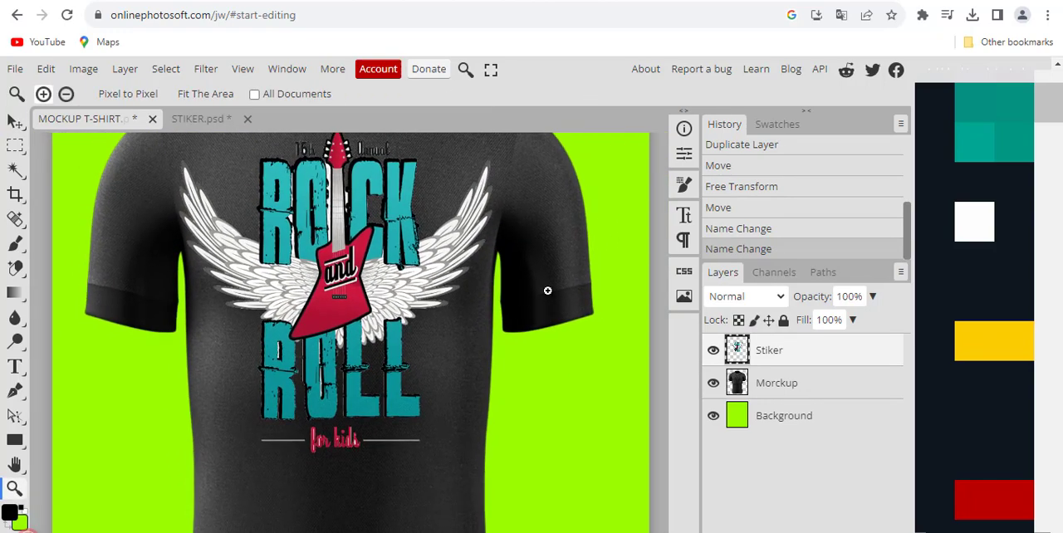
scroll(347, 250, up, 1)
scroll(347, 251, down, 2)
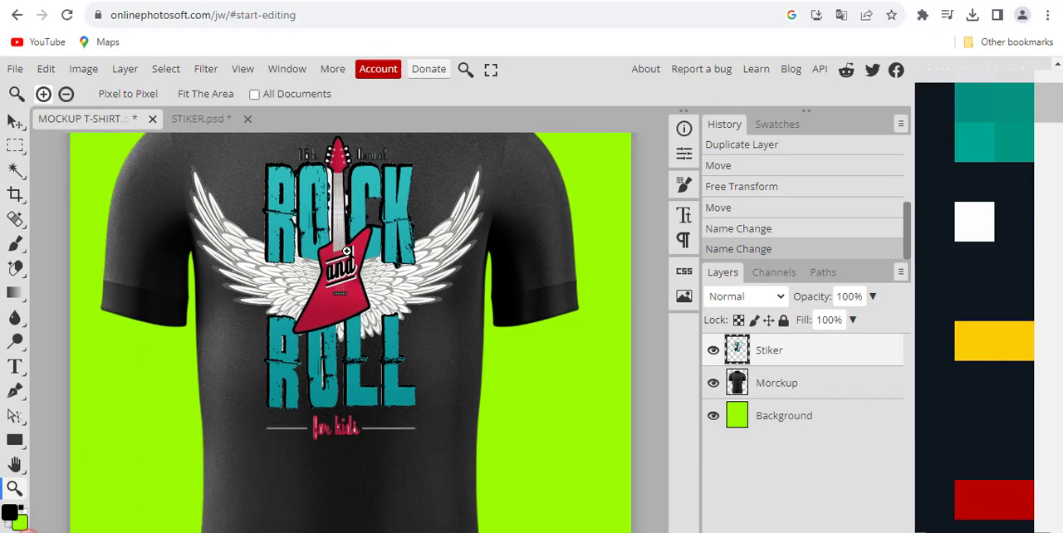
click(15, 121)
scroll(164, 227, up, 1)
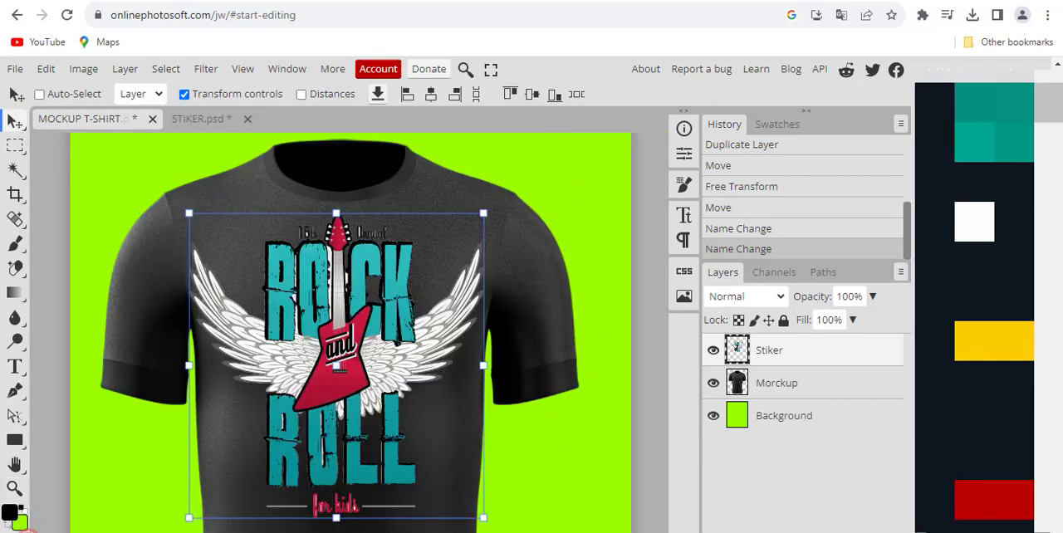
click(784, 381)
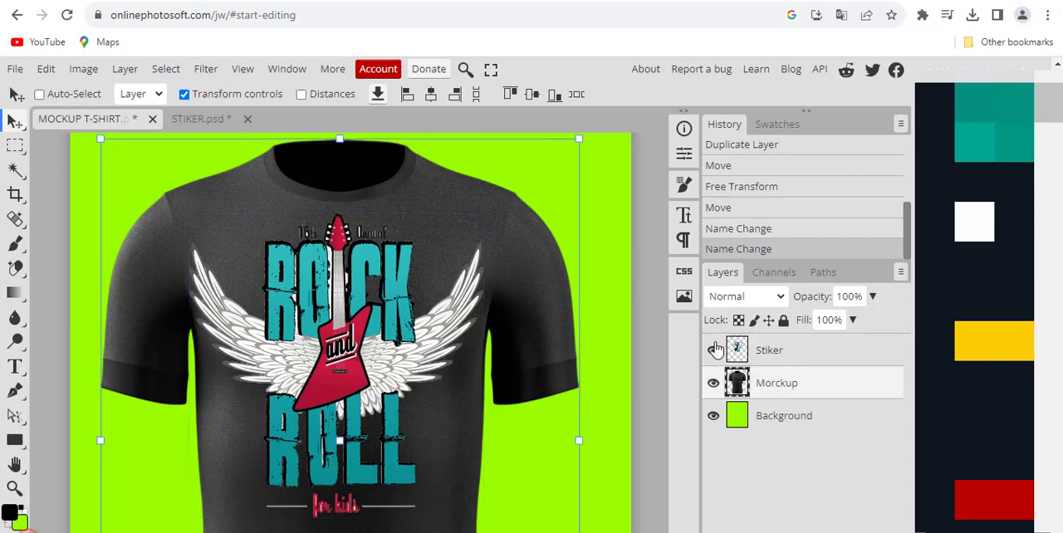
click(770, 355)
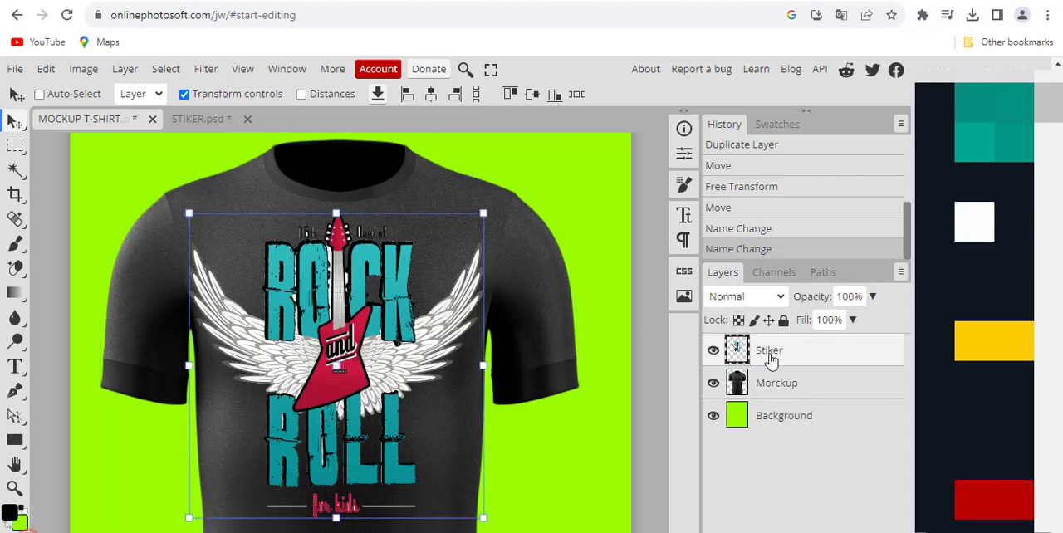
right_click(772, 355)
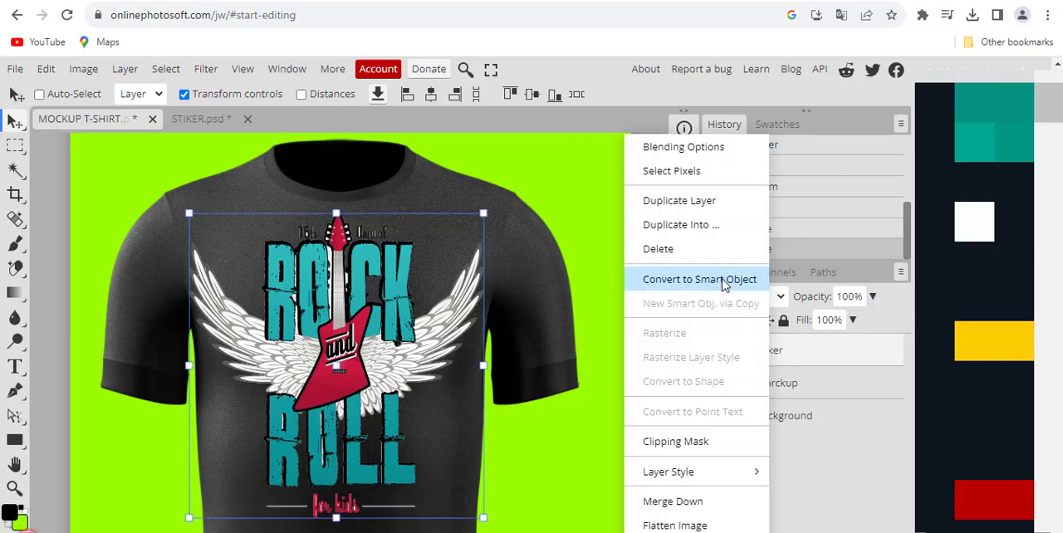
click(681, 283)
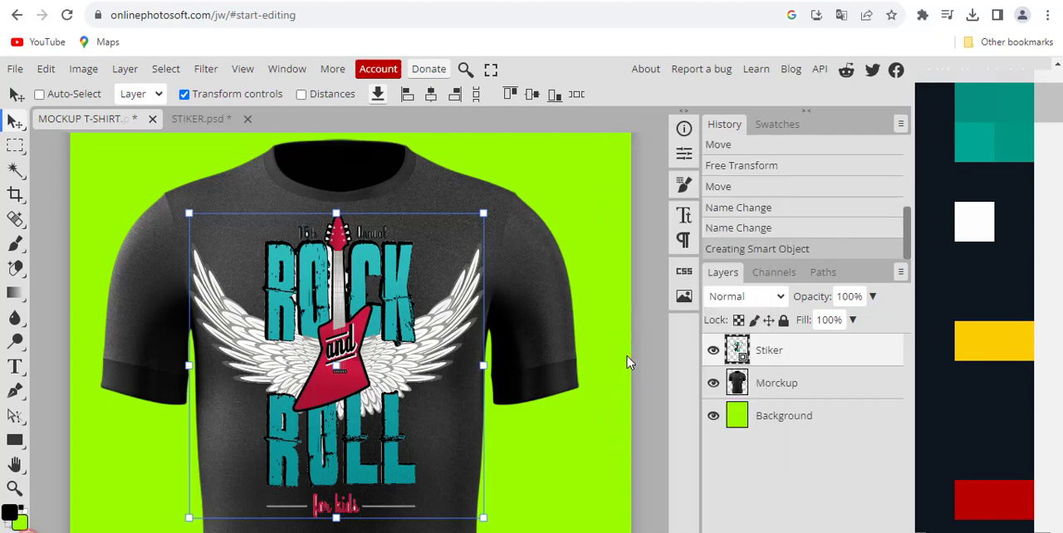
Step: Clip the Stiker layer to the Morckup layer below it with a clipping mask
right_click(789, 353)
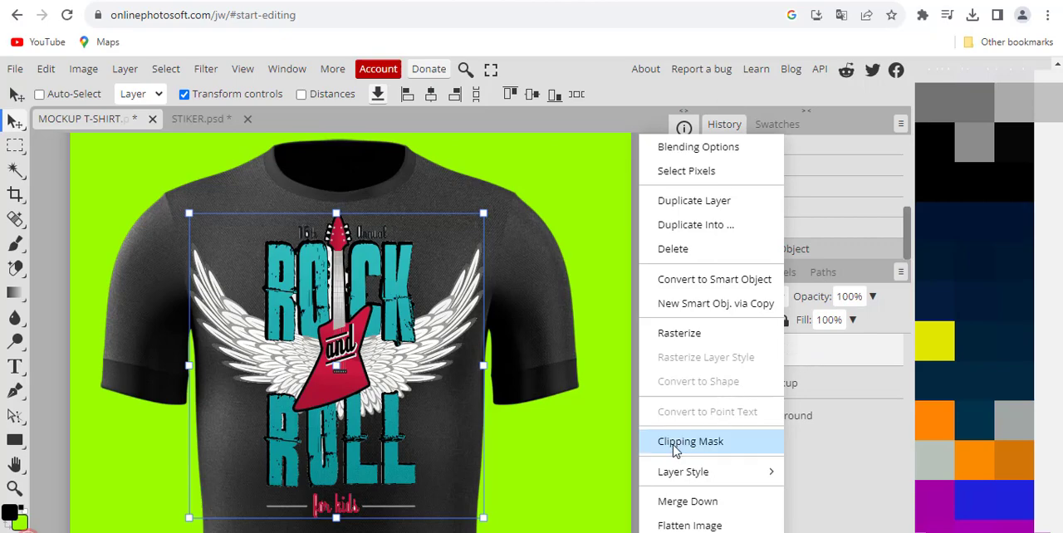
click(710, 445)
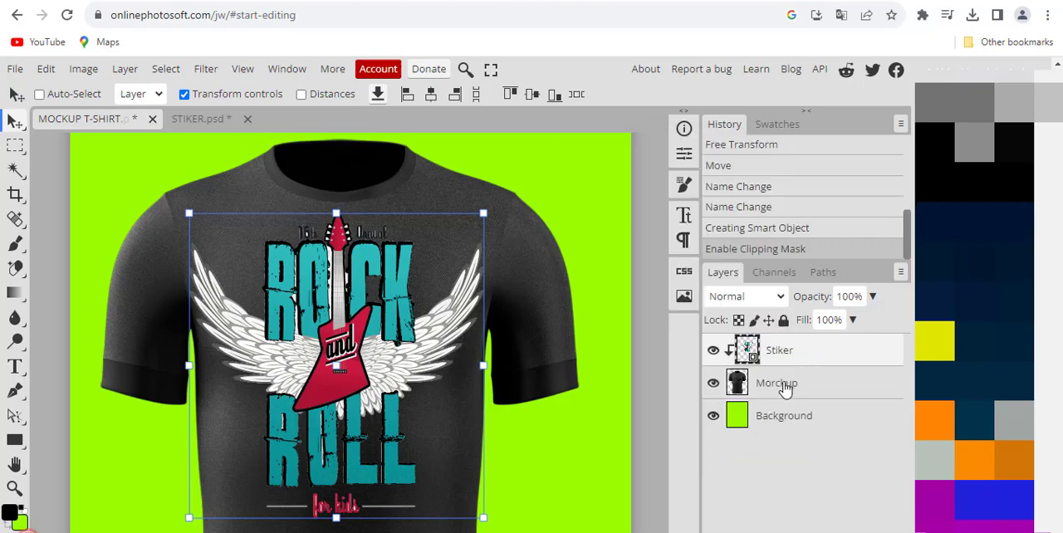
Step: Set the Stiker layer's blend mode to Multiply so the artwork blends into the shirt fabric
click(785, 387)
click(777, 352)
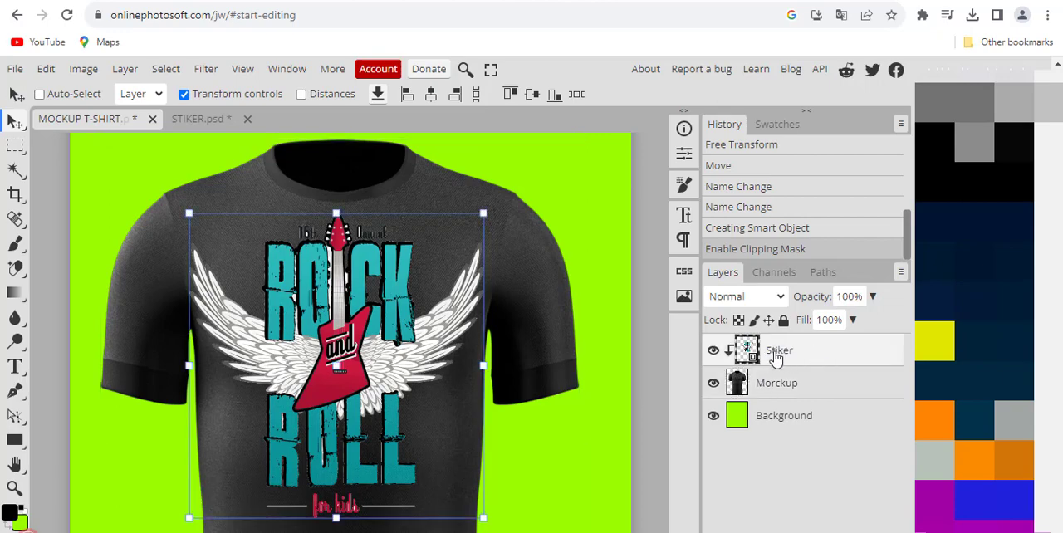
click(781, 299)
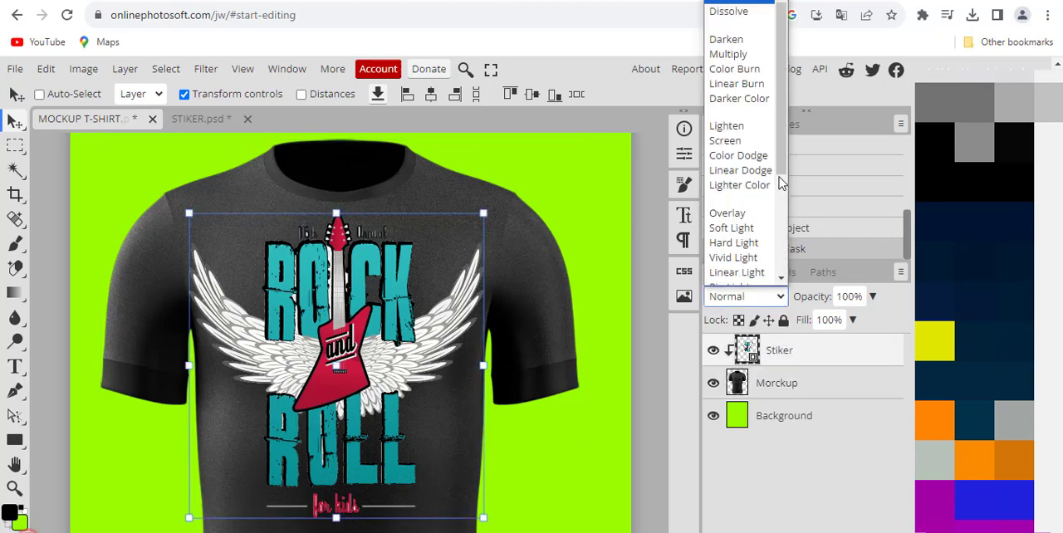
click(728, 55)
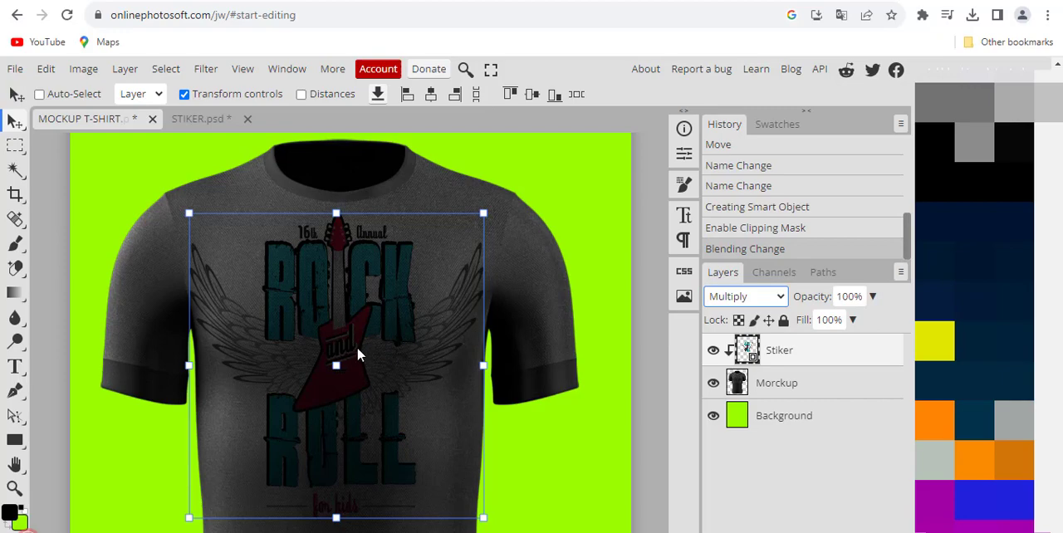
Step: Shift the Stiker artwork slightly up and to the right on the shirt's chest
scroll(359, 353, up, 2)
scroll(361, 350, down, 2)
drag(373, 279, 341, 277)
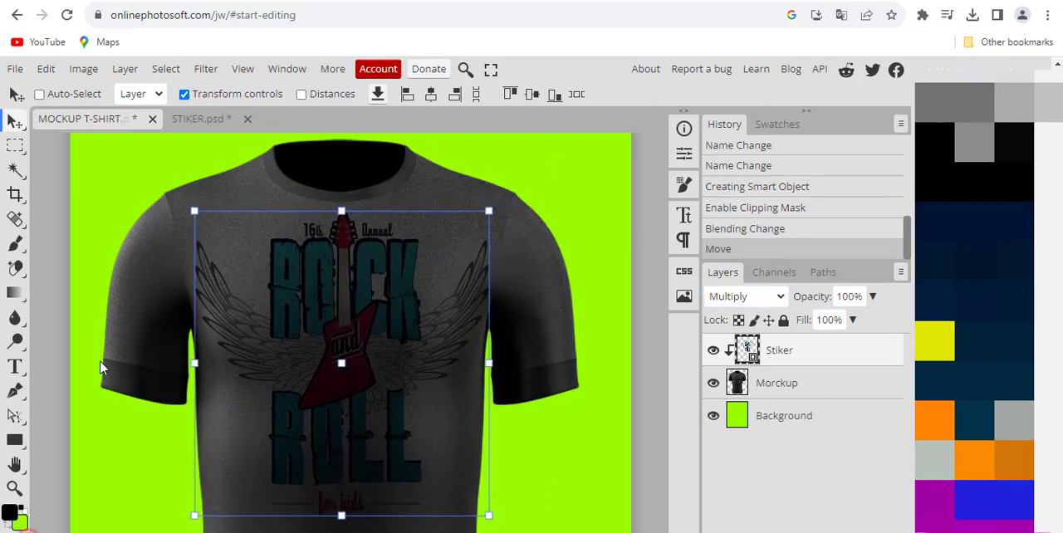
Step: Inspect the fabric texture through the artwork and move the Stiker artwork slightly up and to the left
click(14, 489)
scroll(356, 303, up, 4)
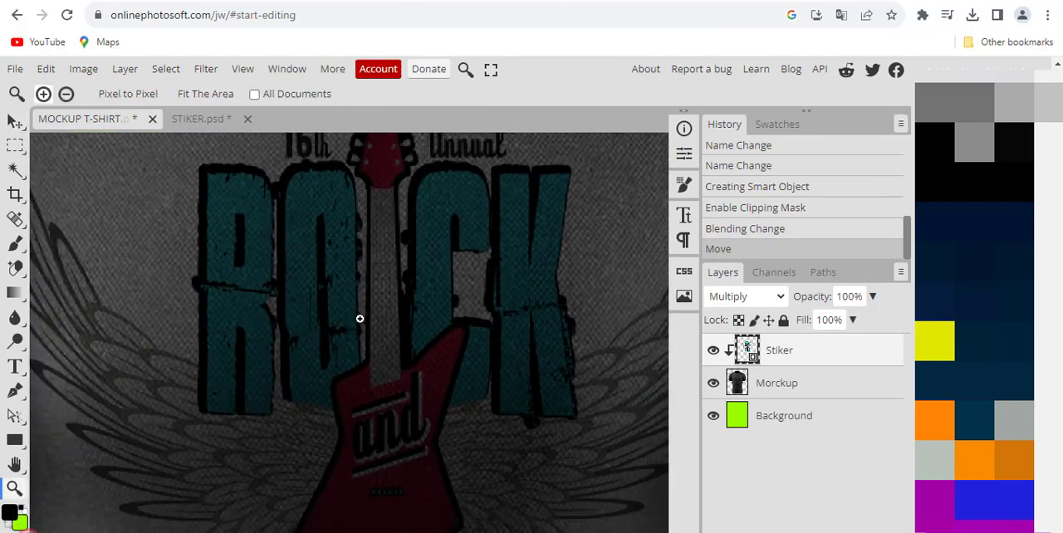
scroll(358, 315, down, 2)
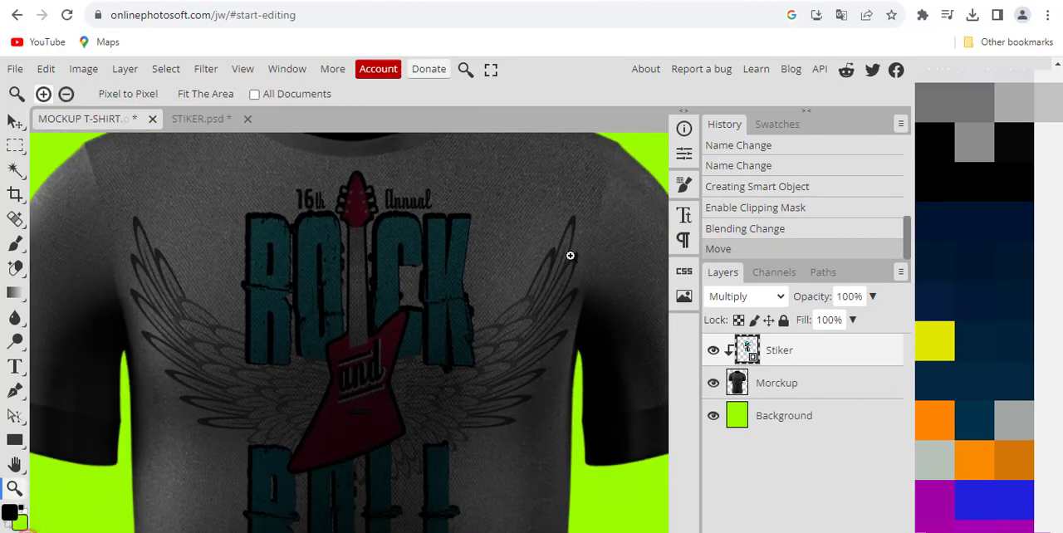
click(14, 121)
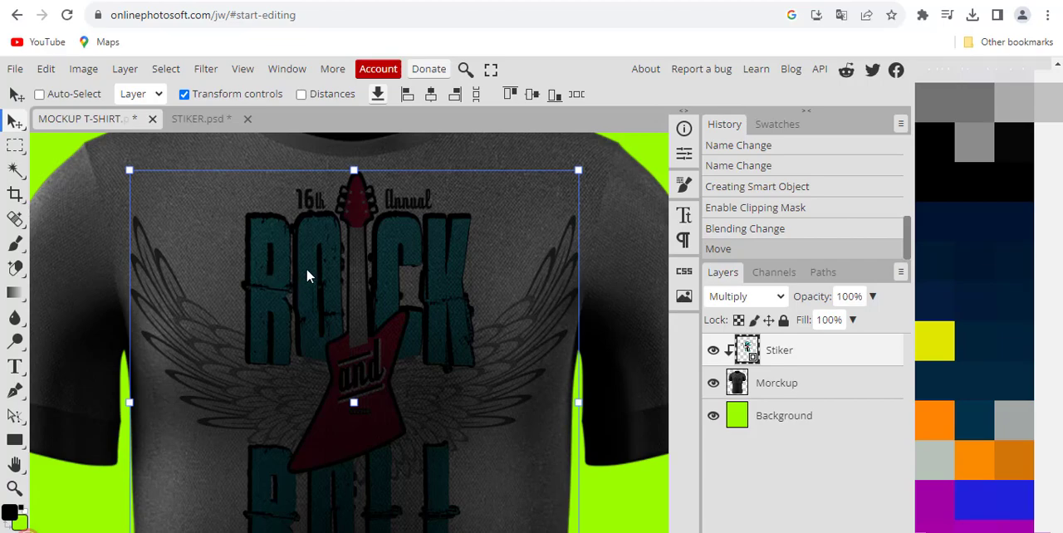
mouse_move(307, 276)
mouse_down()
mouse_move(254, 261)
mouse_move(362, 284)
mouse_move(301, 260)
mouse_move(294, 283)
mouse_up()
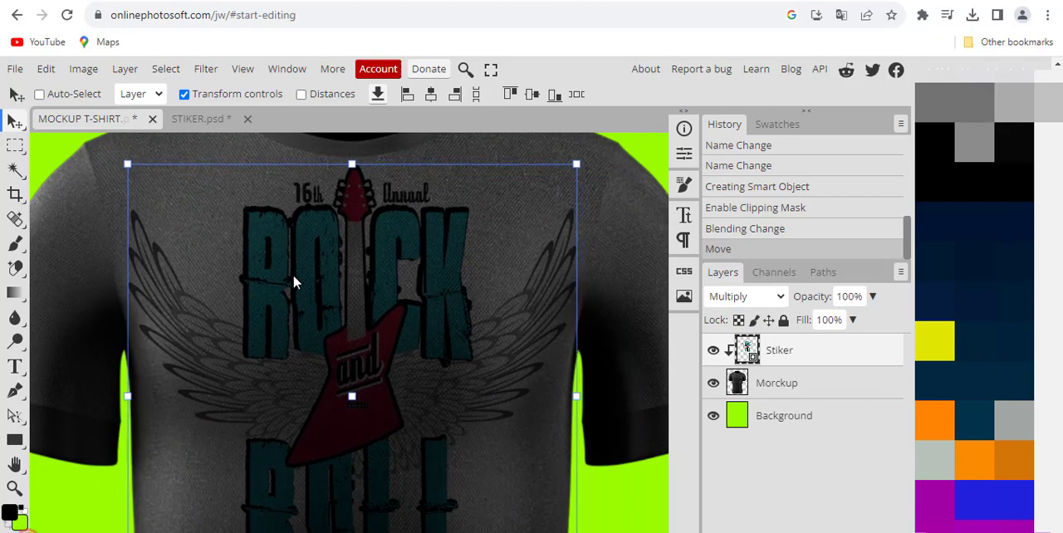
Step: Check the artwork against the whole shirt and lower the Stiker artwork slightly on the chest
click(15, 488)
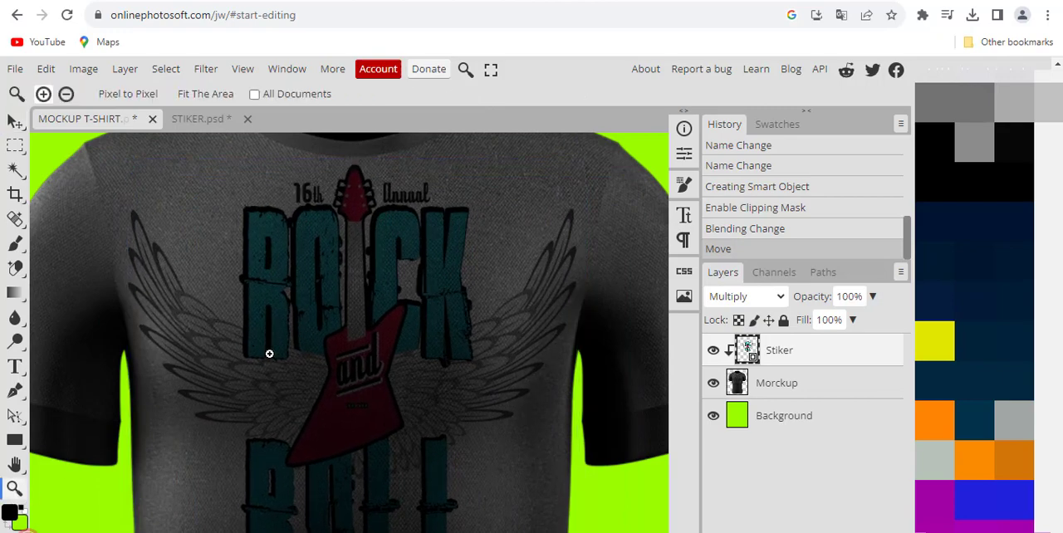
alt+click(269, 353)
drag(264, 330, 239, 316)
scroll(259, 359, down, 1)
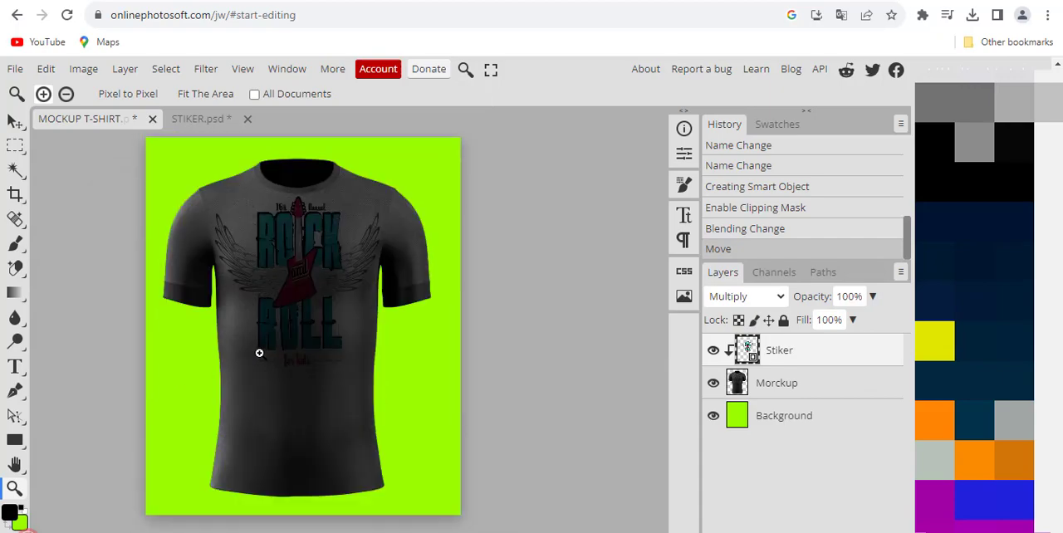
drag(257, 353, 261, 335)
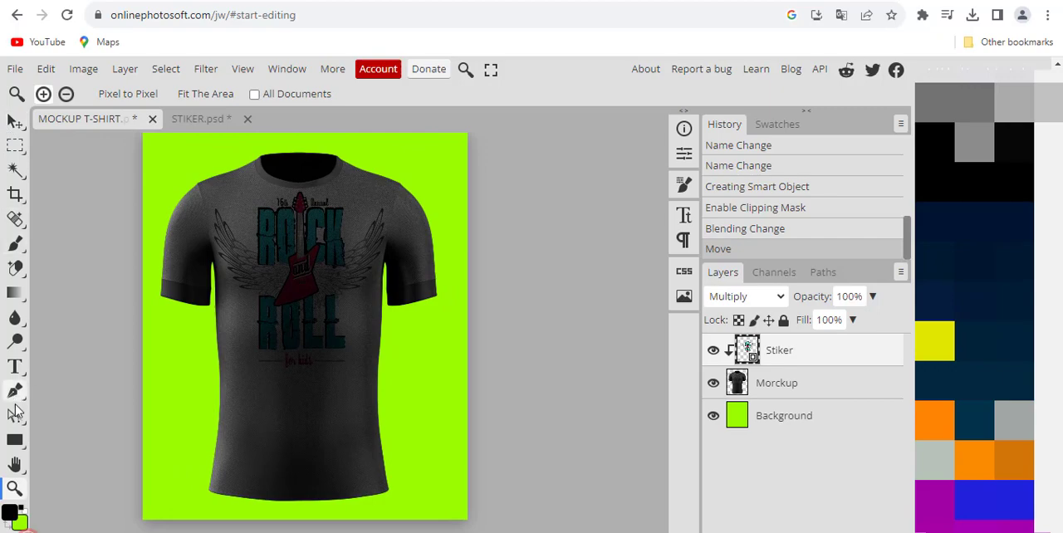
click(15, 464)
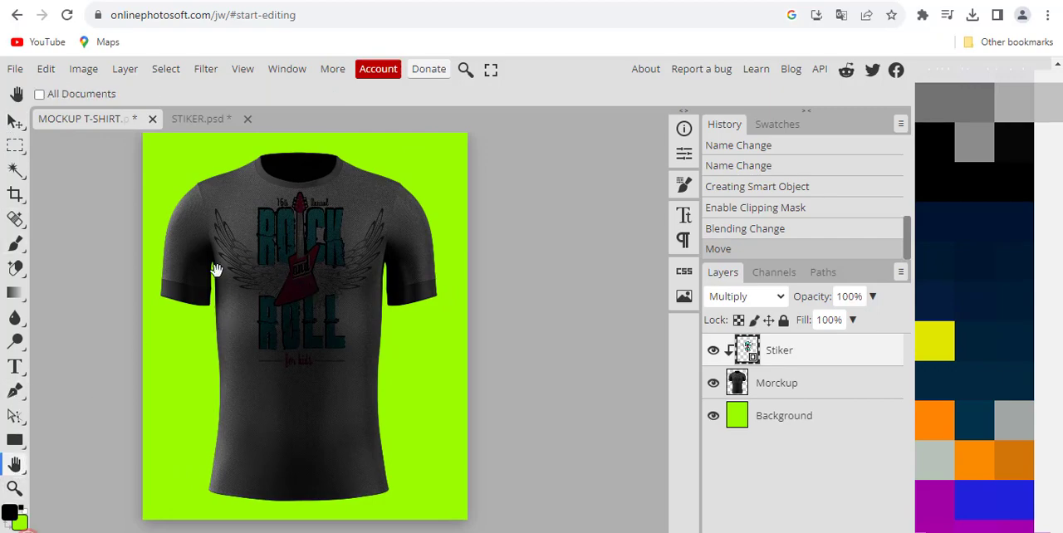
click(14, 121)
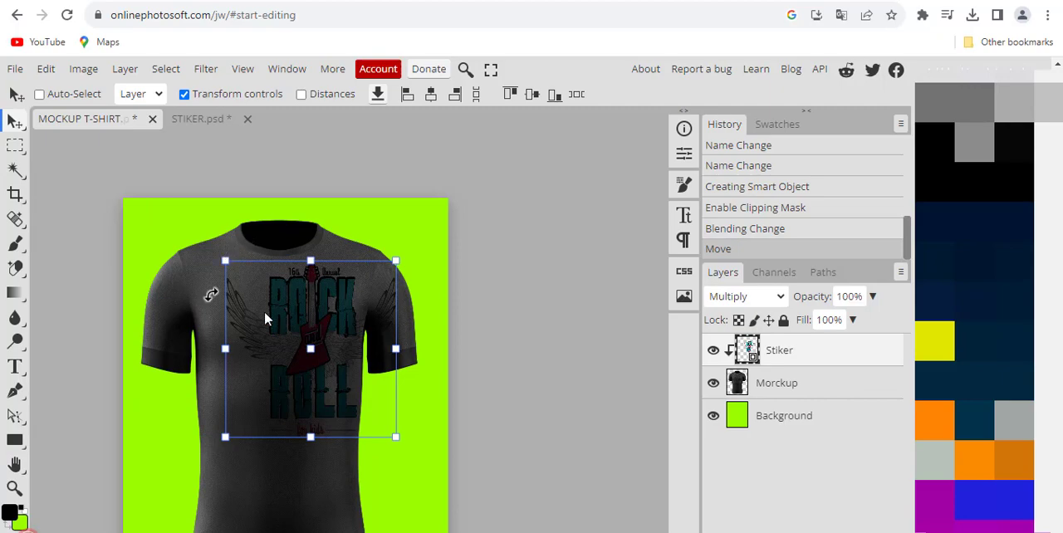
drag(297, 299, 265, 304)
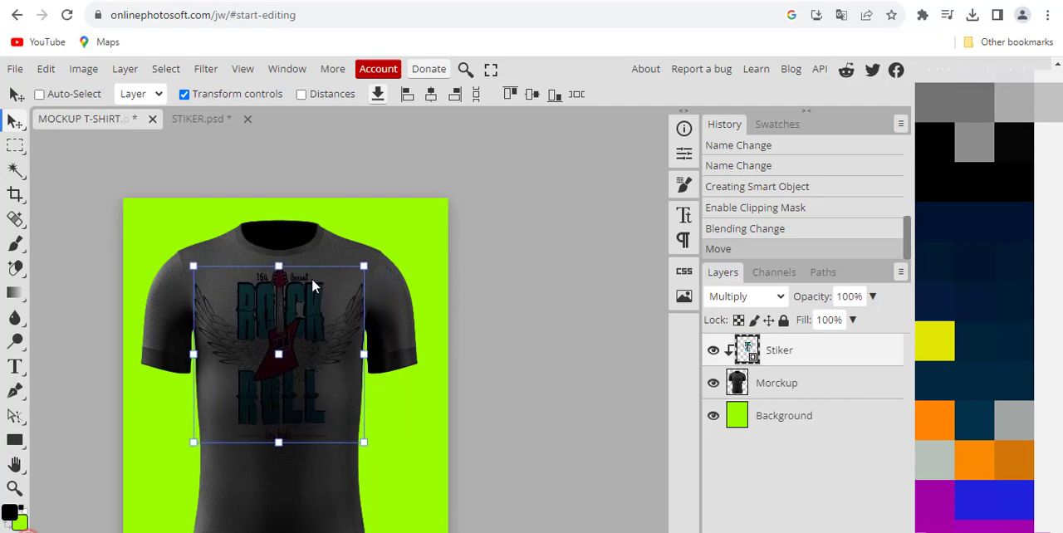
Step: Nudge the Stiker artwork slightly to the left to align it with the shirt's center
click(15, 488)
click(301, 351)
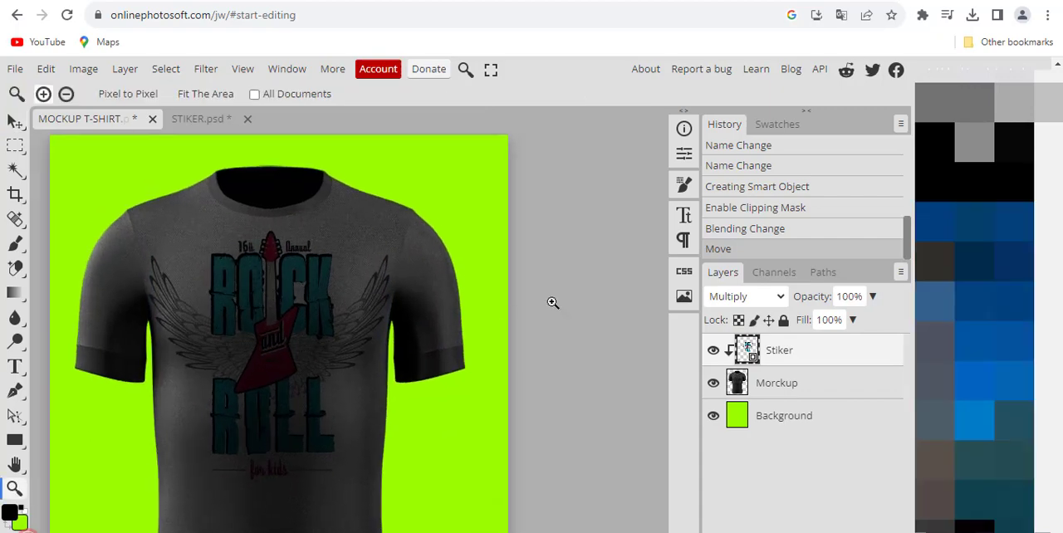
scroll(416, 319, down, 1)
mouse_move(308, 294)
mouse_down()
mouse_move(283, 294)
mouse_move(292, 290)
mouse_up()
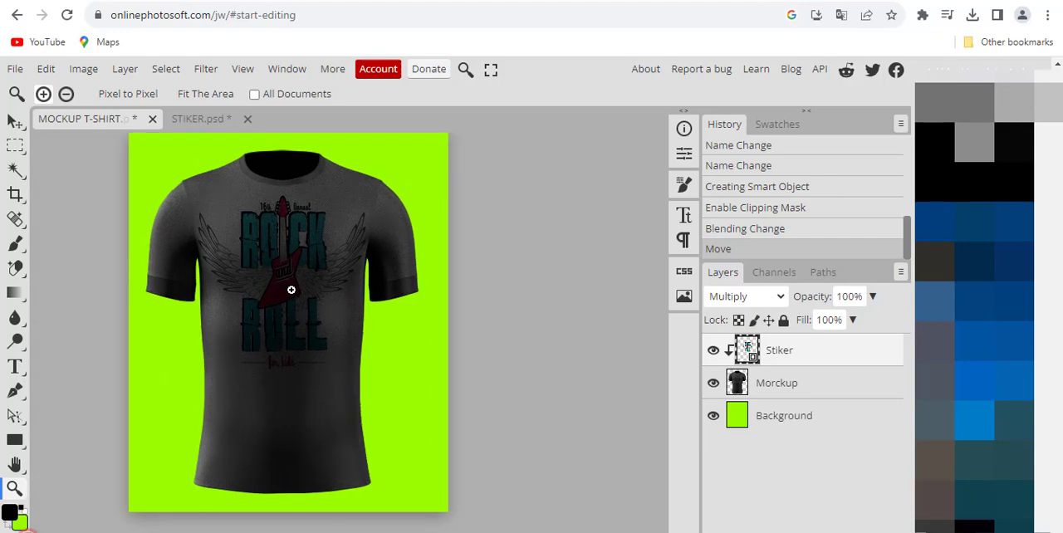
click(14, 122)
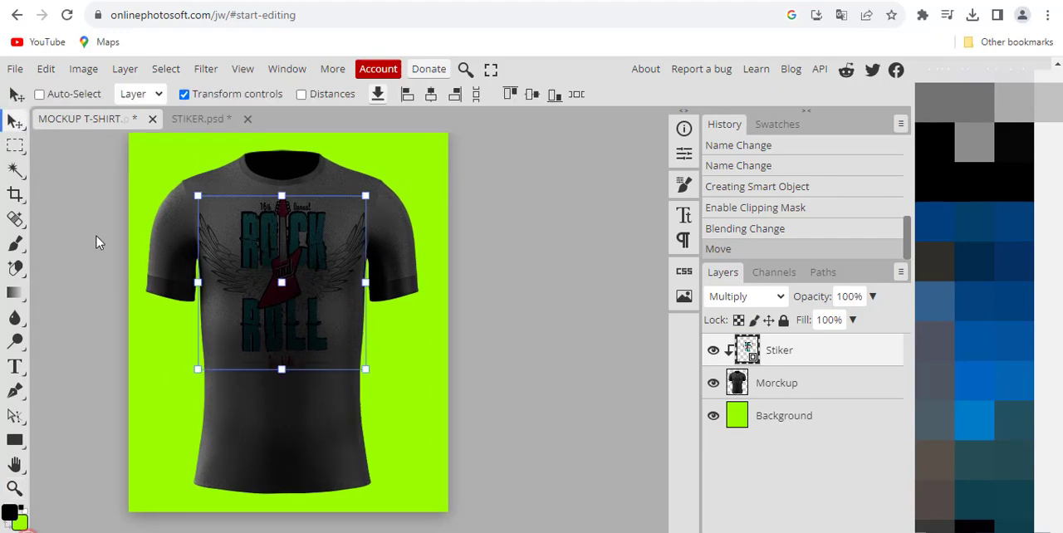
key(Left)
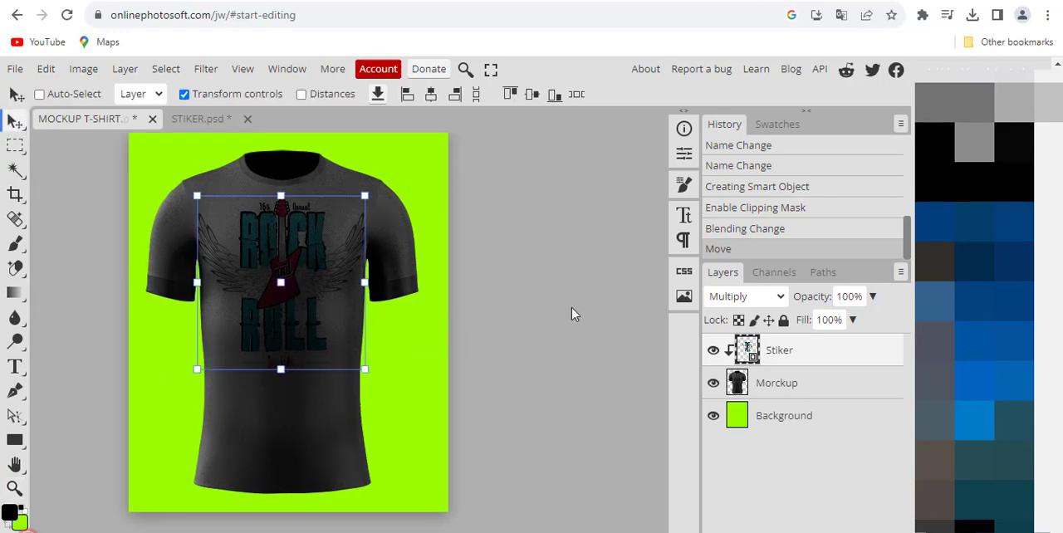
mouse_move(282, 344)
mouse_down()
mouse_move(276, 320)
mouse_move(278, 331)
mouse_up()
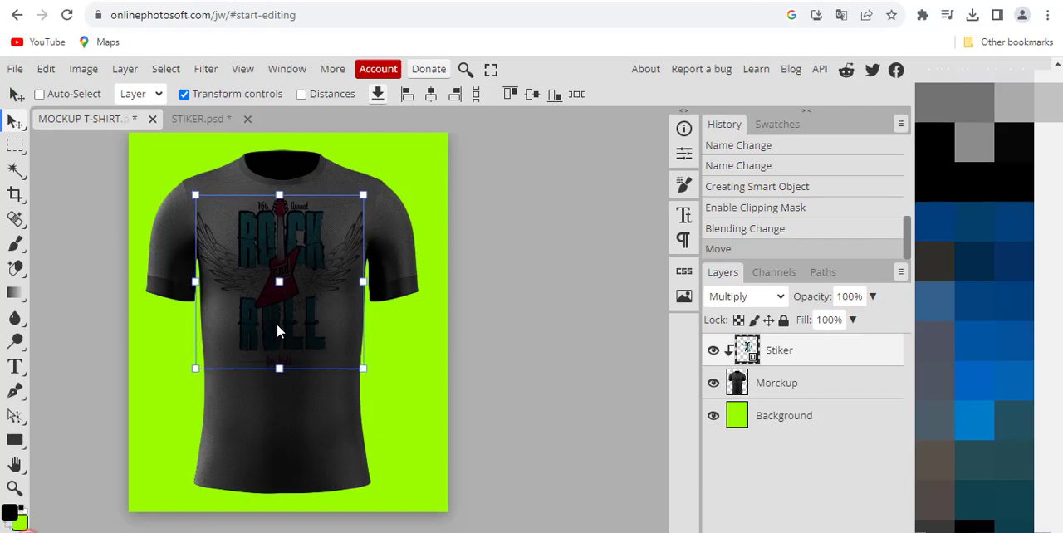
Step: Select the Stiker, Morckup and Background layers together and merge them into a single layer
click(781, 392)
click(781, 408)
click(797, 353)
click(799, 394)
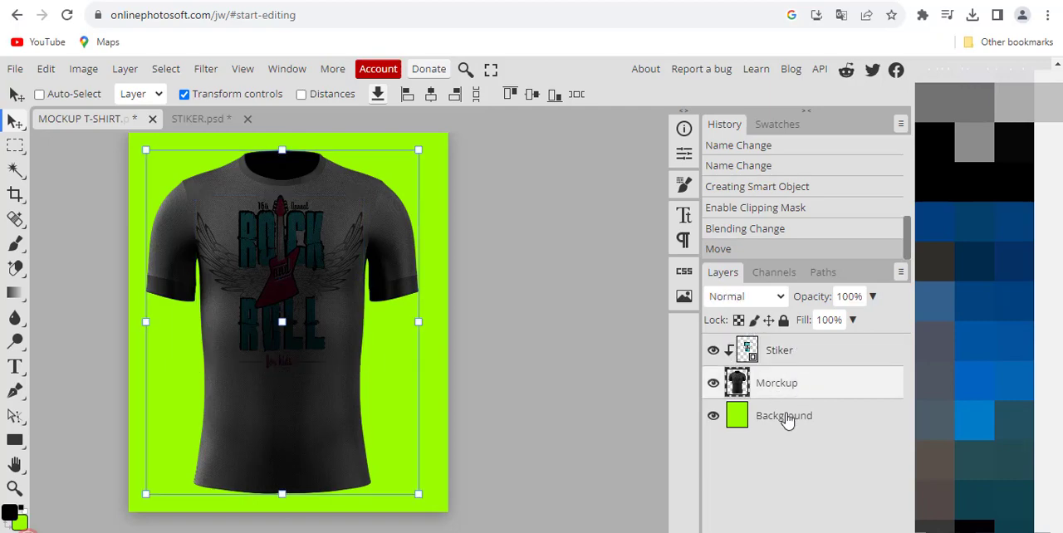
click(787, 419)
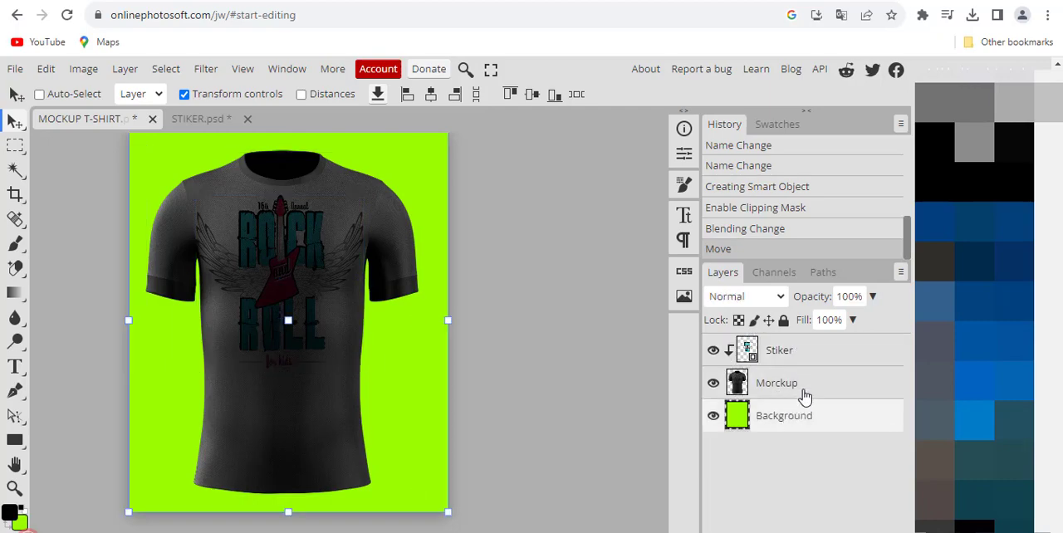
click(787, 353)
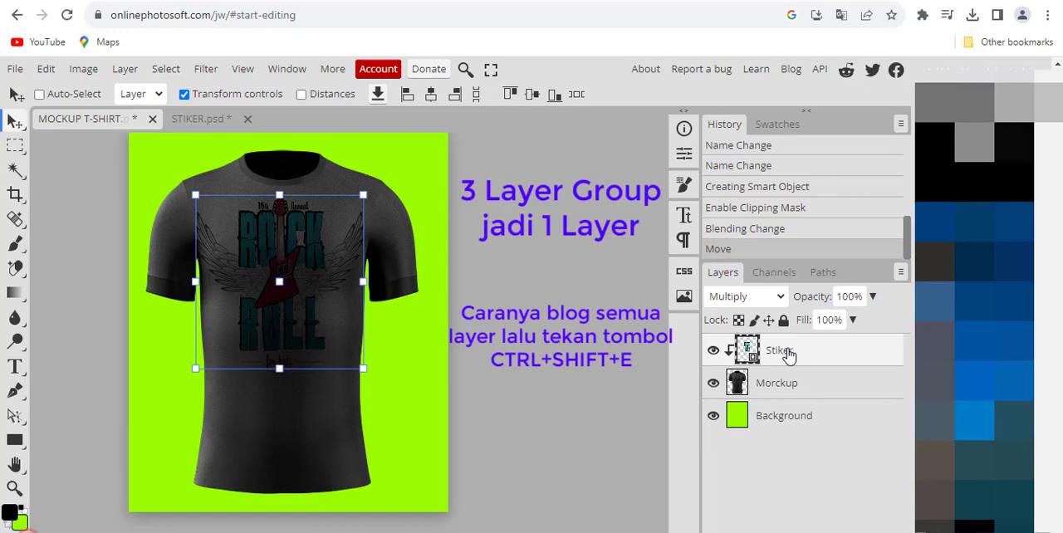
shift+click(796, 392)
shift+click(787, 423)
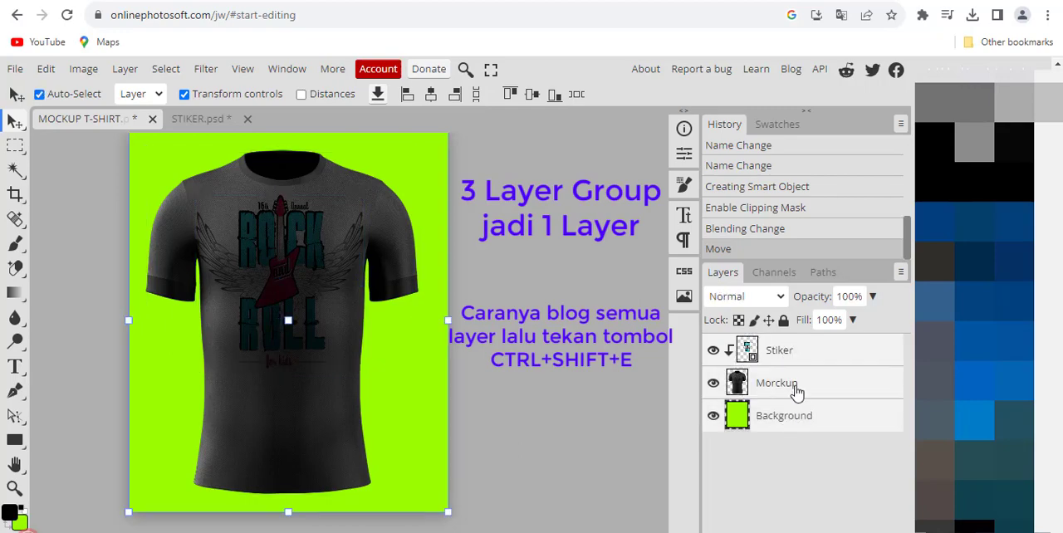
key(ctrl+shift+e)
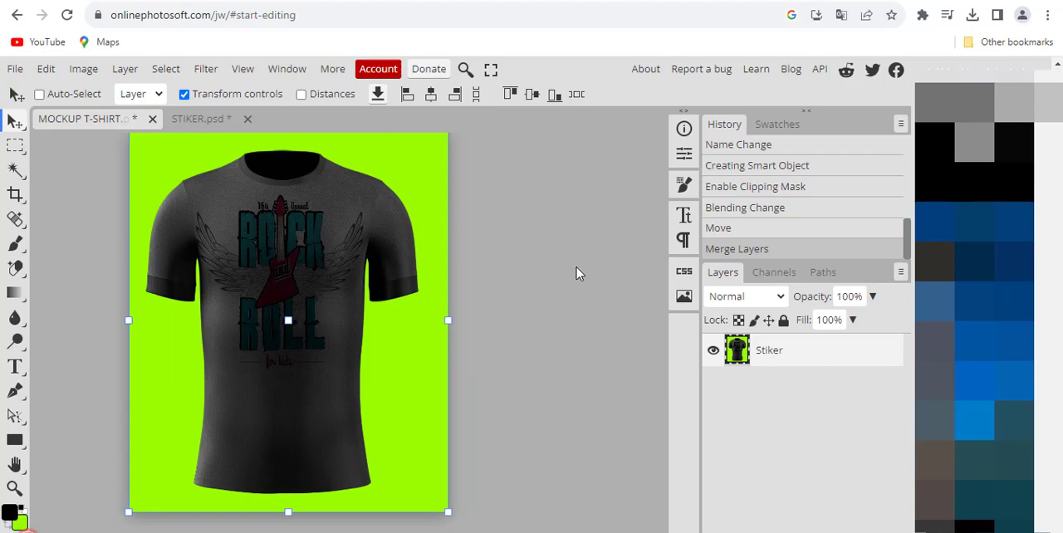
Step: Export the merged T-shirt mockup as a JPG at 100% quality without attached metadata
scroll(284, 246, down, 1)
scroll(284, 254, up, 2)
scroll(284, 254, down, 1)
scroll(284, 254, up, 1)
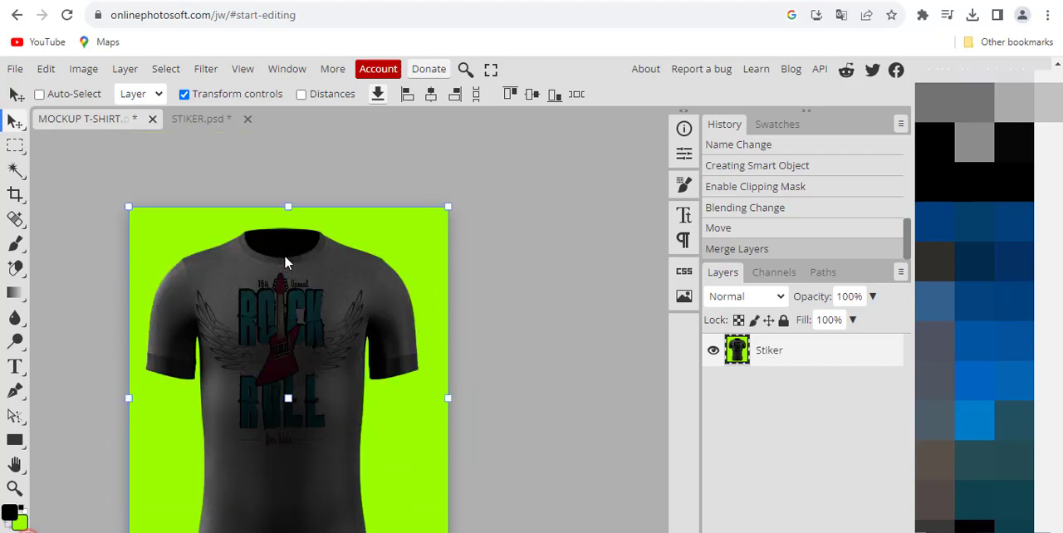
click(15, 71)
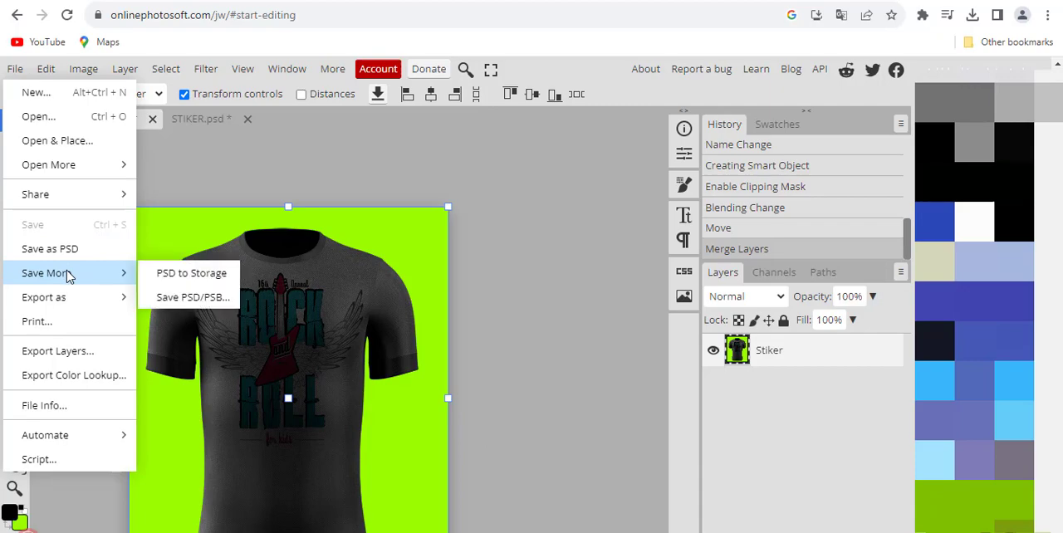
mouse_move(70, 299)
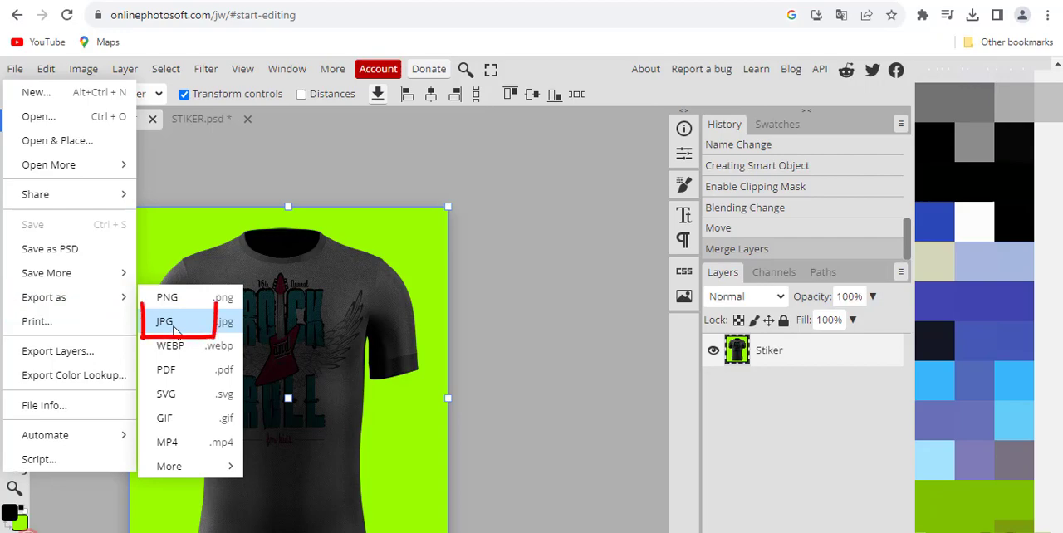
click(204, 324)
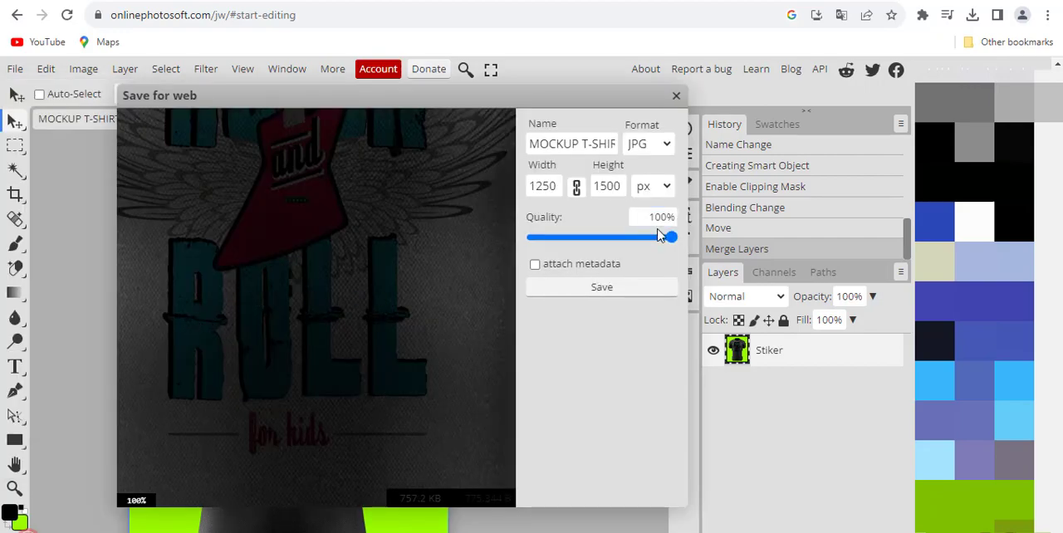
mouse_move(672, 237)
mouse_down()
mouse_move(599, 238)
mouse_move(673, 244)
mouse_up()
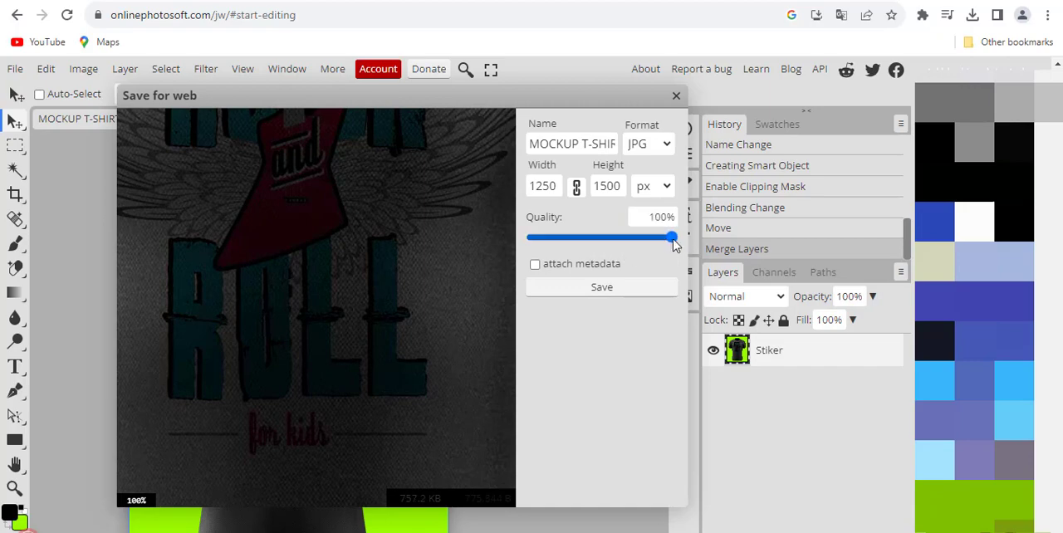
click(607, 290)
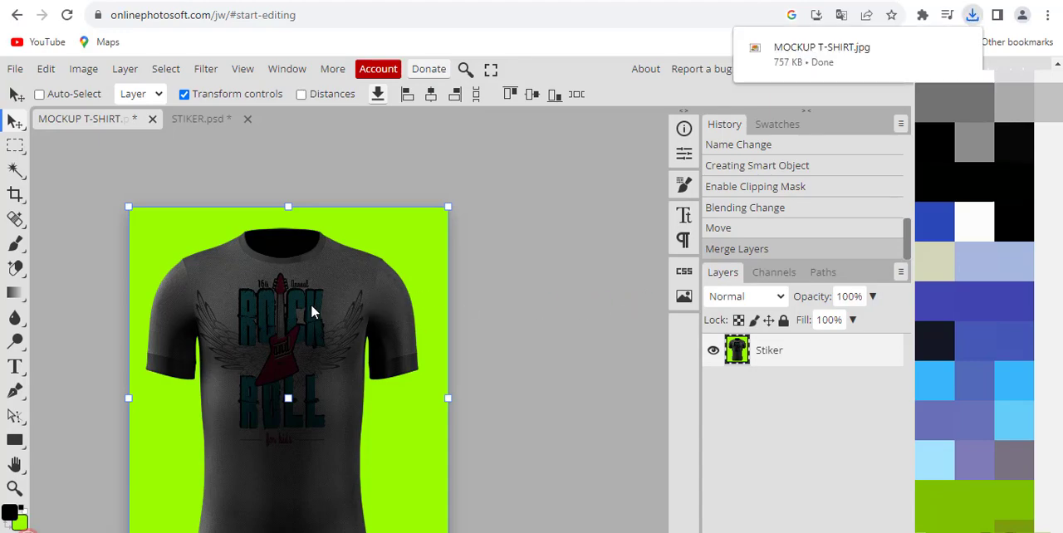
Step: Show the downloaded MOCKUP T-SHIRT.jpg in File Explorer and go up to the parent BAHAN folder
mouse_move(877, 60)
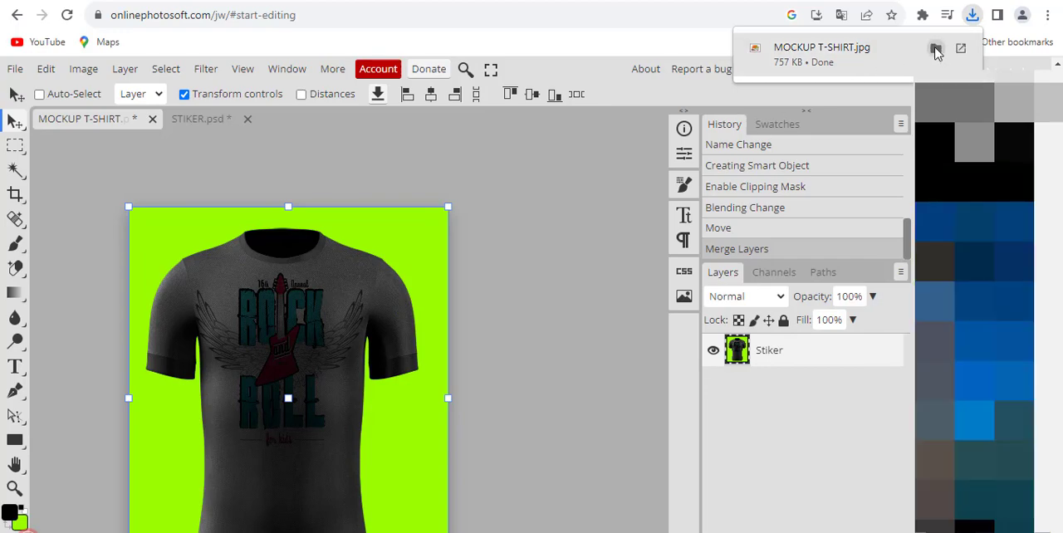
click(972, 15)
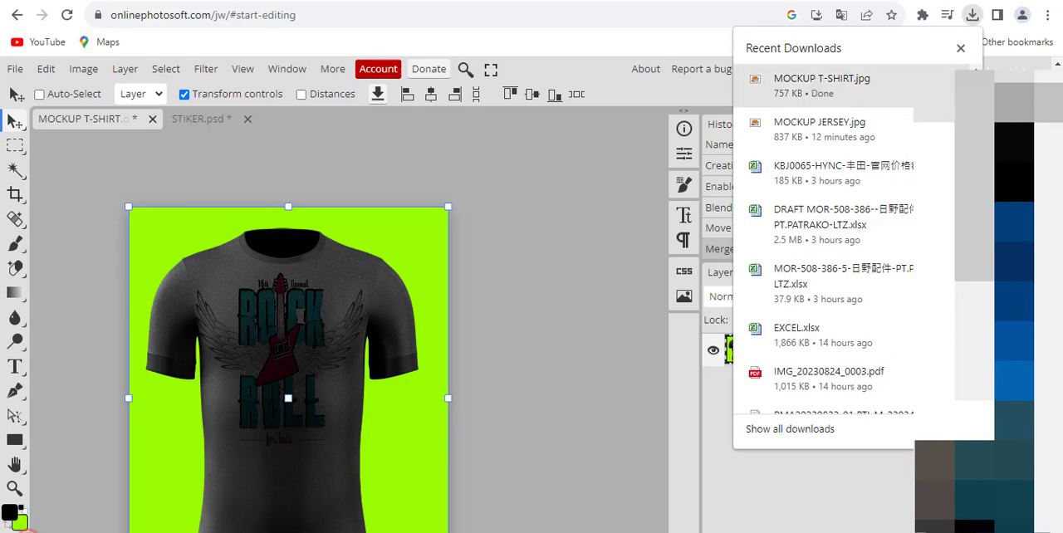
click(929, 81)
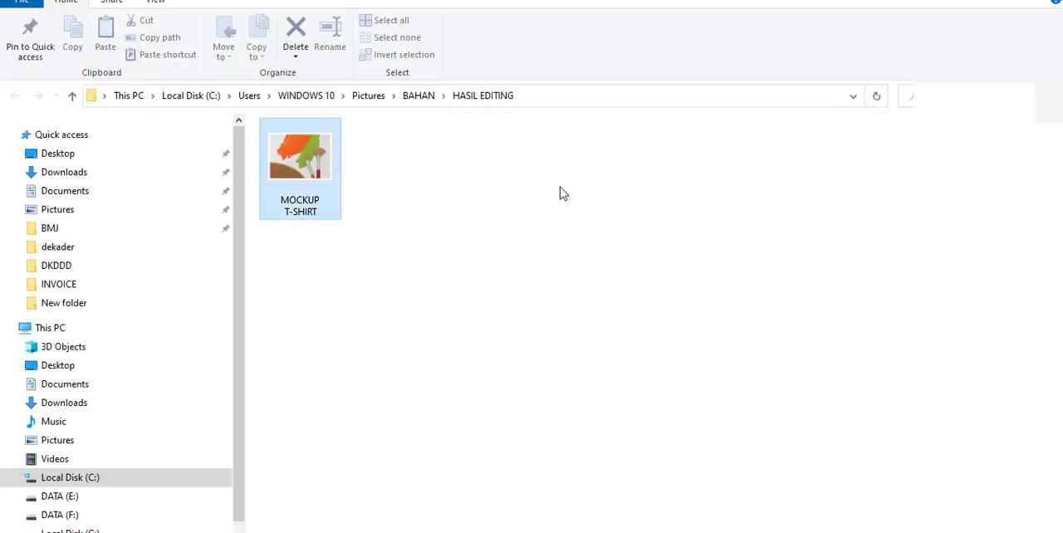
click(405, 199)
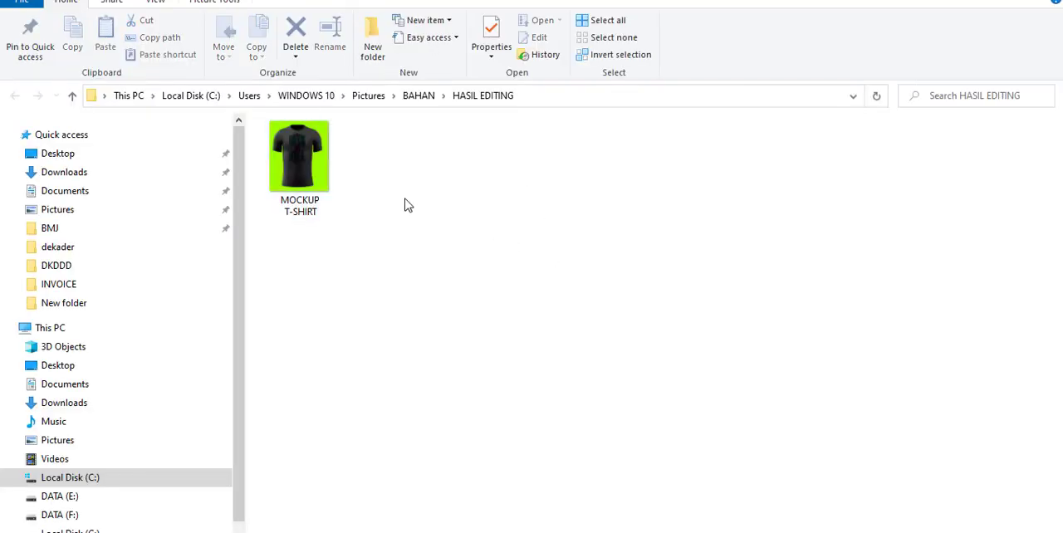
click(419, 97)
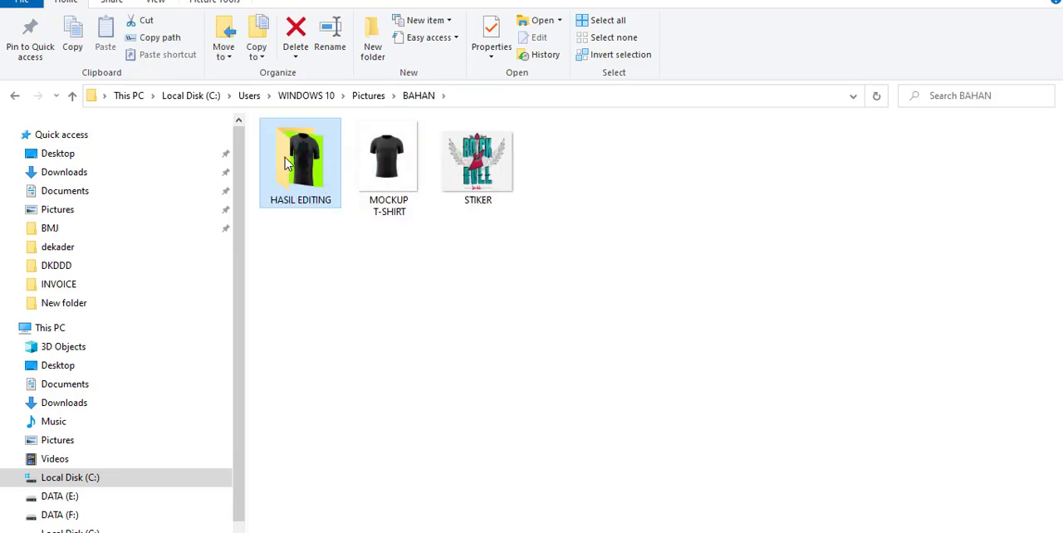
Step: Open the exported MOCKUP T-SHIRT image from the HASIL EDITING folder for viewing
double_click(314, 180)
click(309, 177)
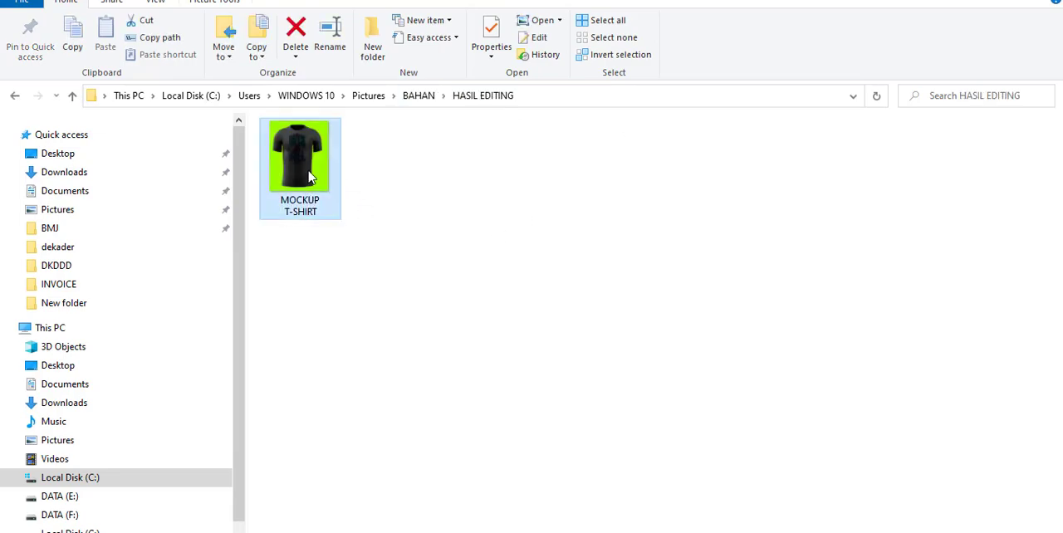
double_click(310, 177)
Step: Examine the exported mockup up close, checking how the Rock and Roll artwork blends with the shirt's fabric texture, and return to the full image
scroll(567, 249, up, 4)
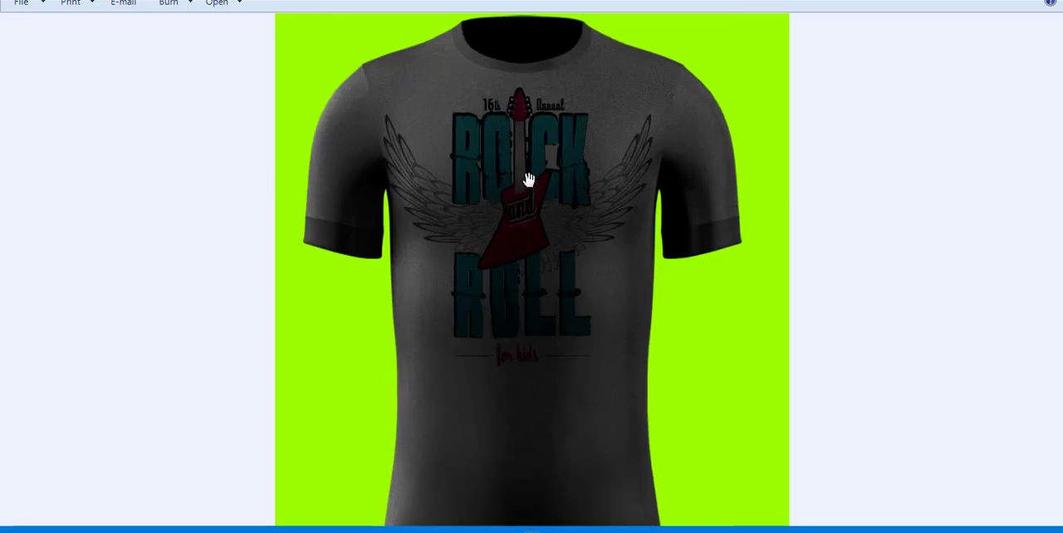
drag(517, 221, 508, 325)
scroll(519, 285, down, 4)
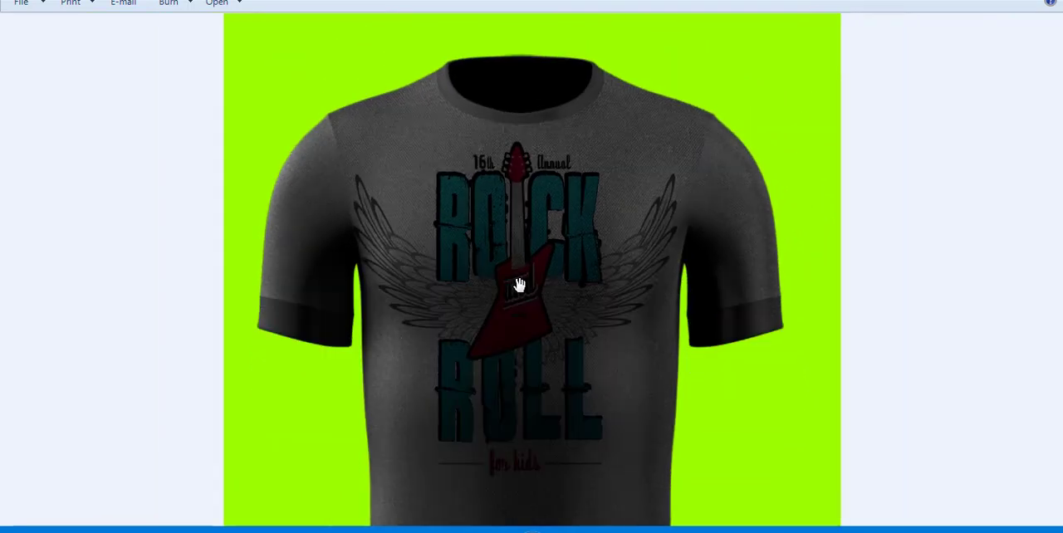
scroll(534, 280, up, 1)
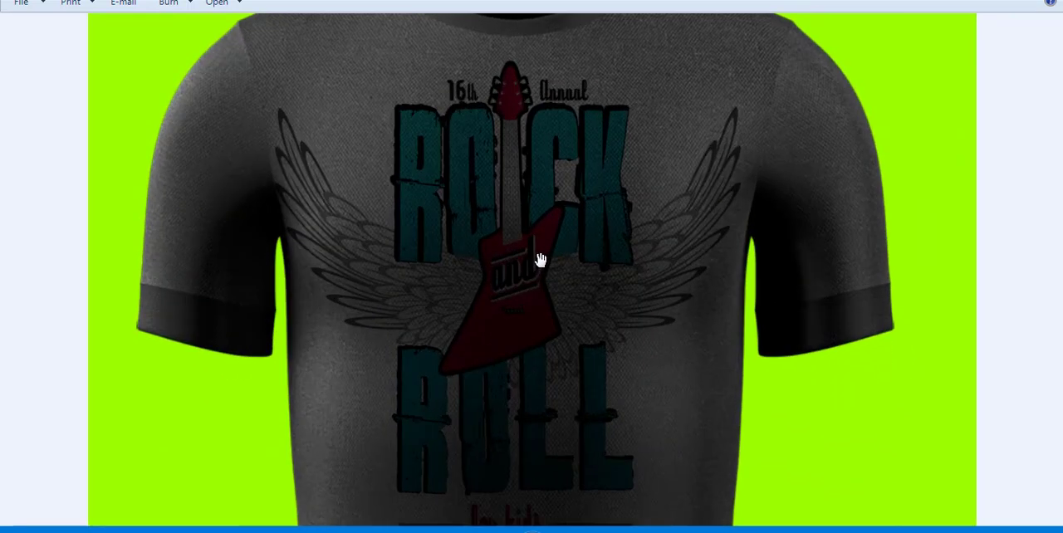
scroll(540, 261, down, 2)
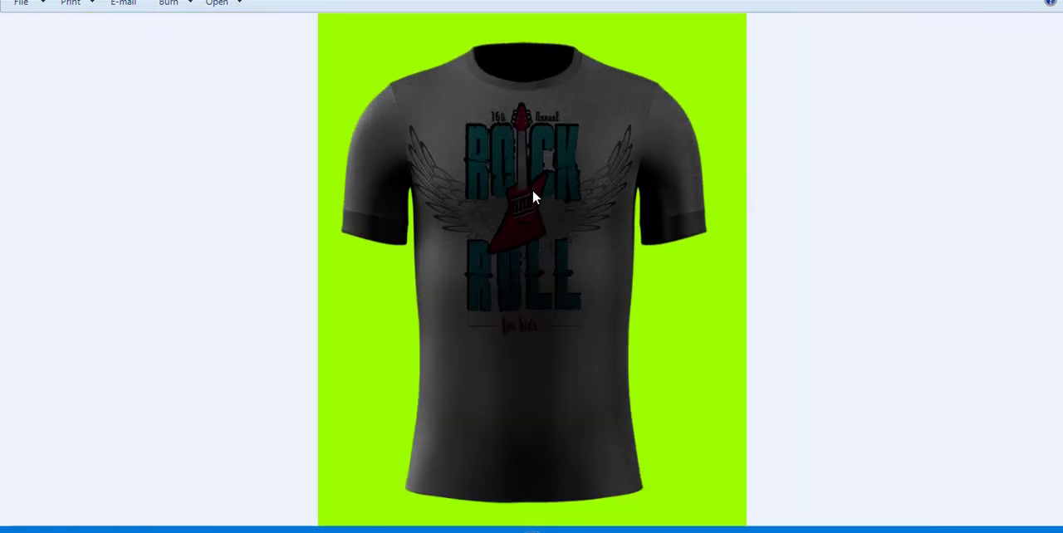
scroll(532, 189, up, 4)
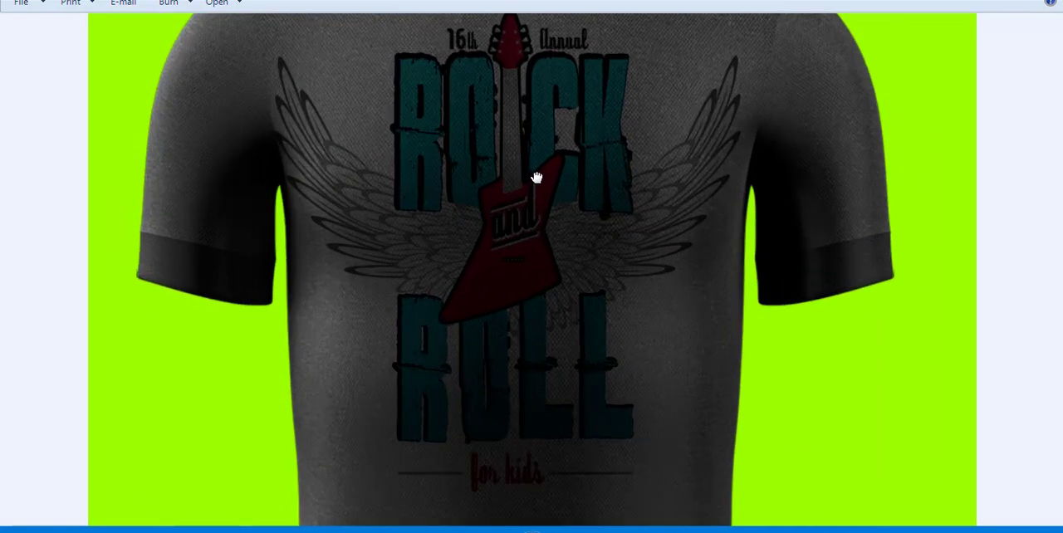
drag(537, 178, 533, 243)
drag(525, 137, 524, 209)
scroll(525, 208, up, 5)
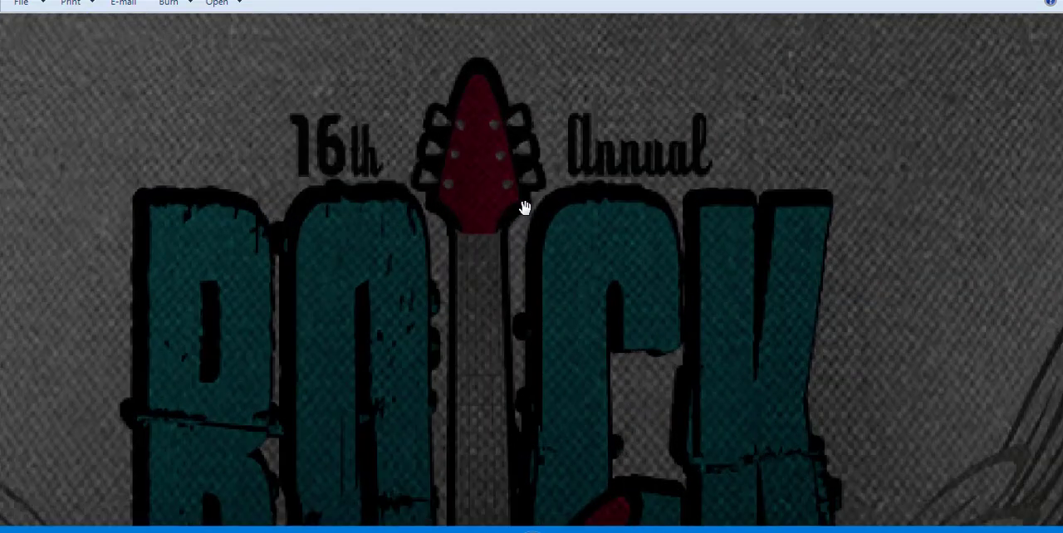
drag(435, 220, 536, 0)
drag(717, 233, 565, 301)
scroll(591, 173, down, 5)
scroll(581, 308, down, 3)
scroll(562, 302, down, 2)
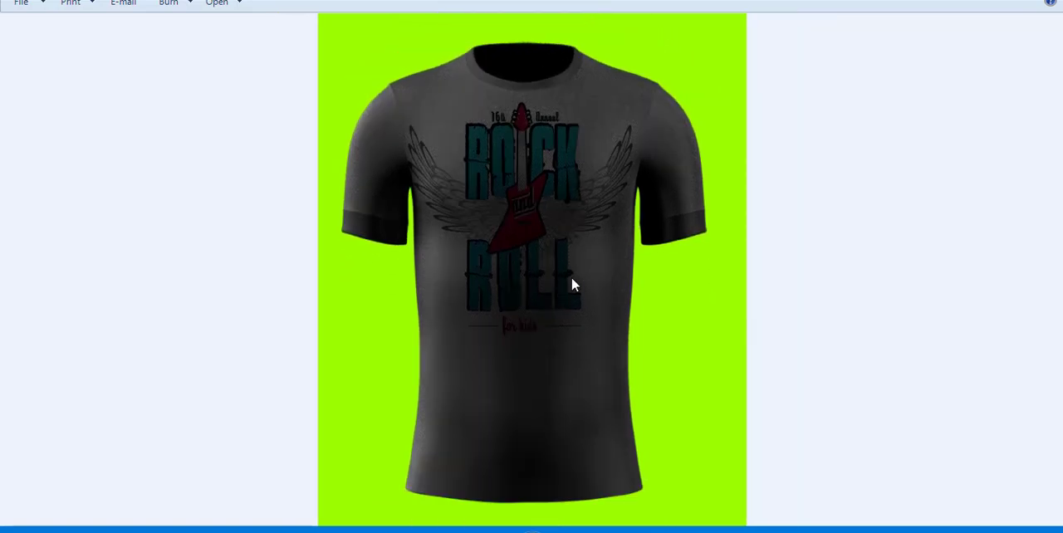